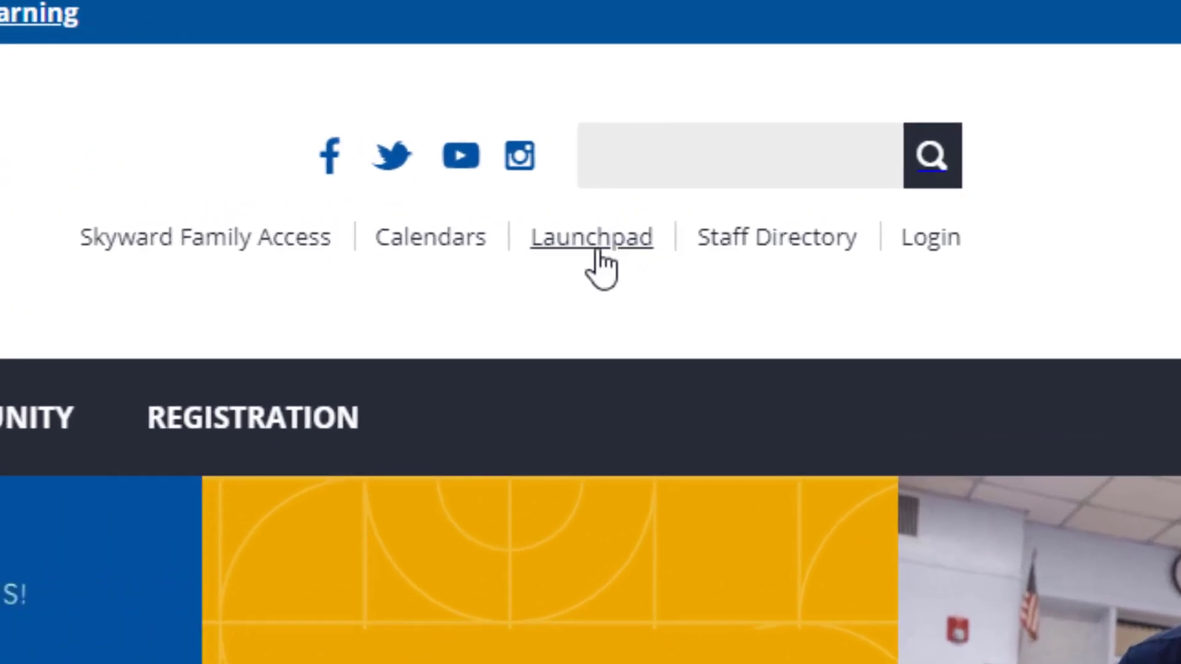
Launch the Aware Online Testing app from the district's ClassLink Launchpad.
left_click(234, 4)
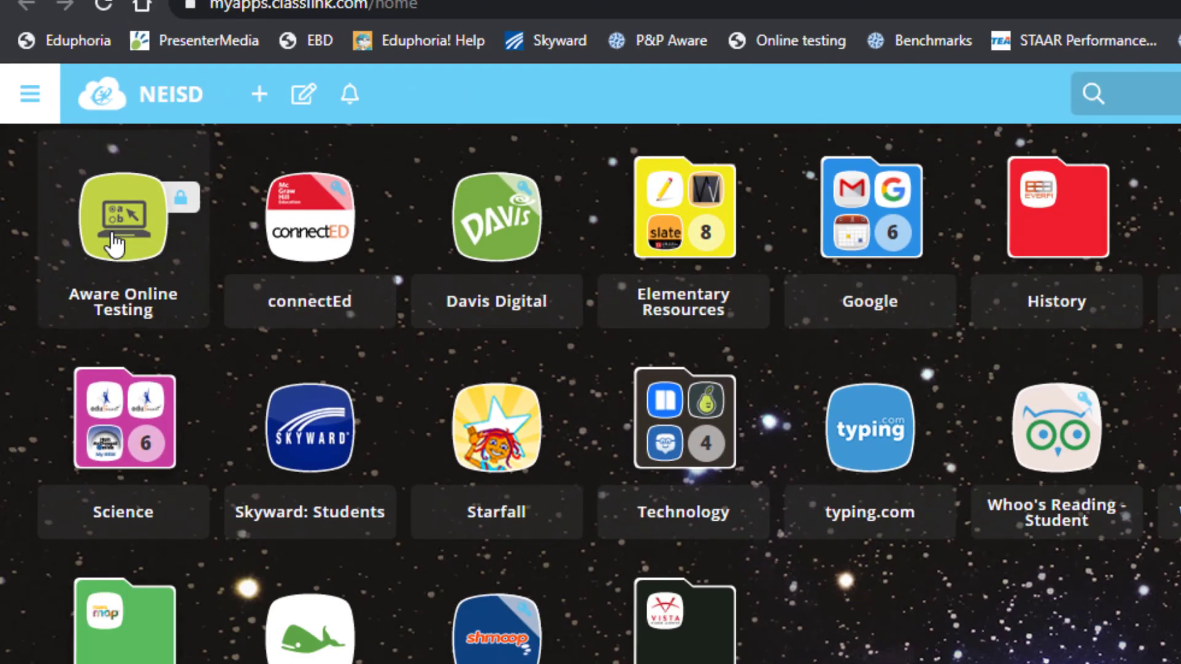
left_click(187, 357)
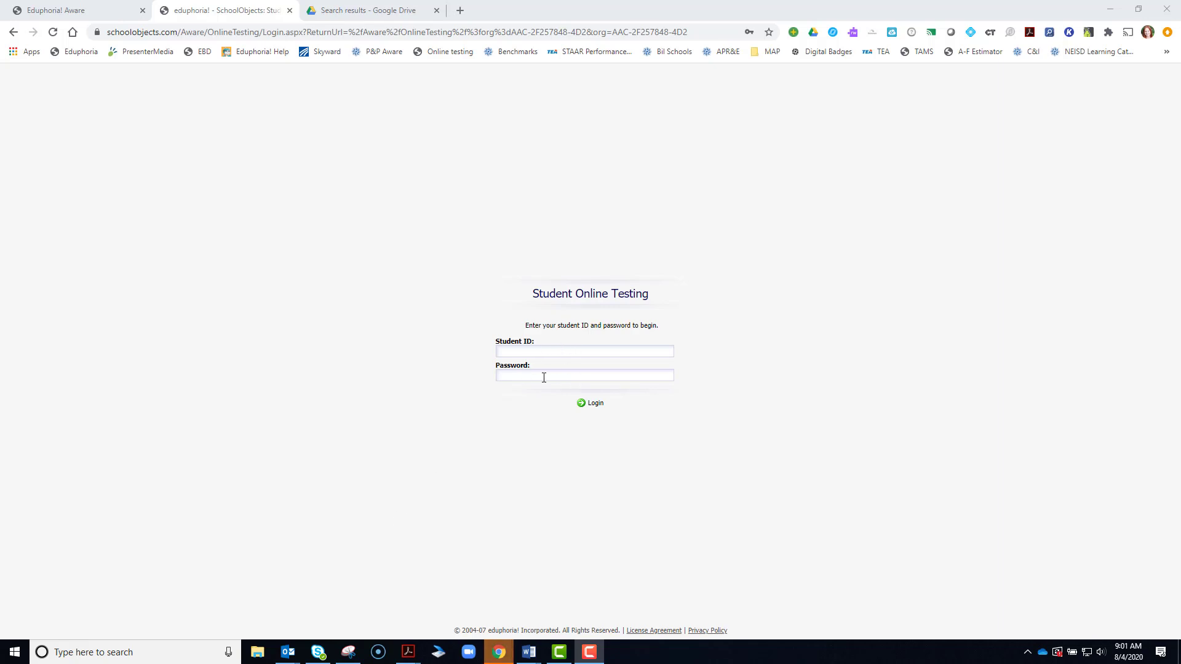
Log in using the student ID and birthdate password from the student card.
left_click(349, 655)
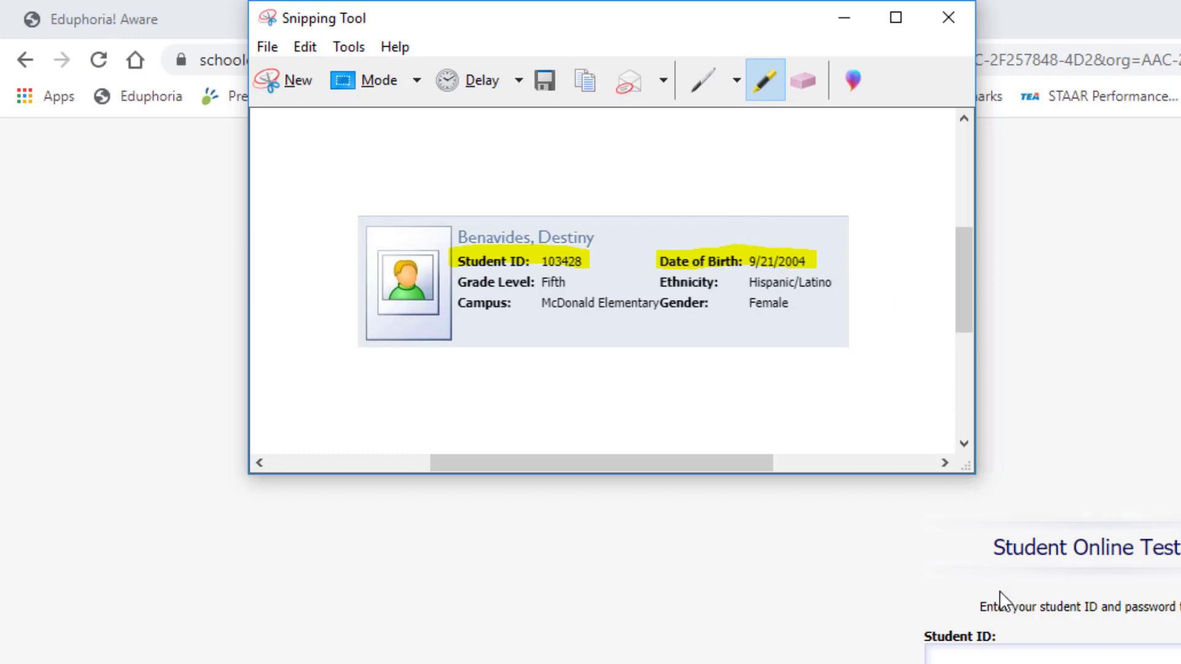
left_click(1021, 655)
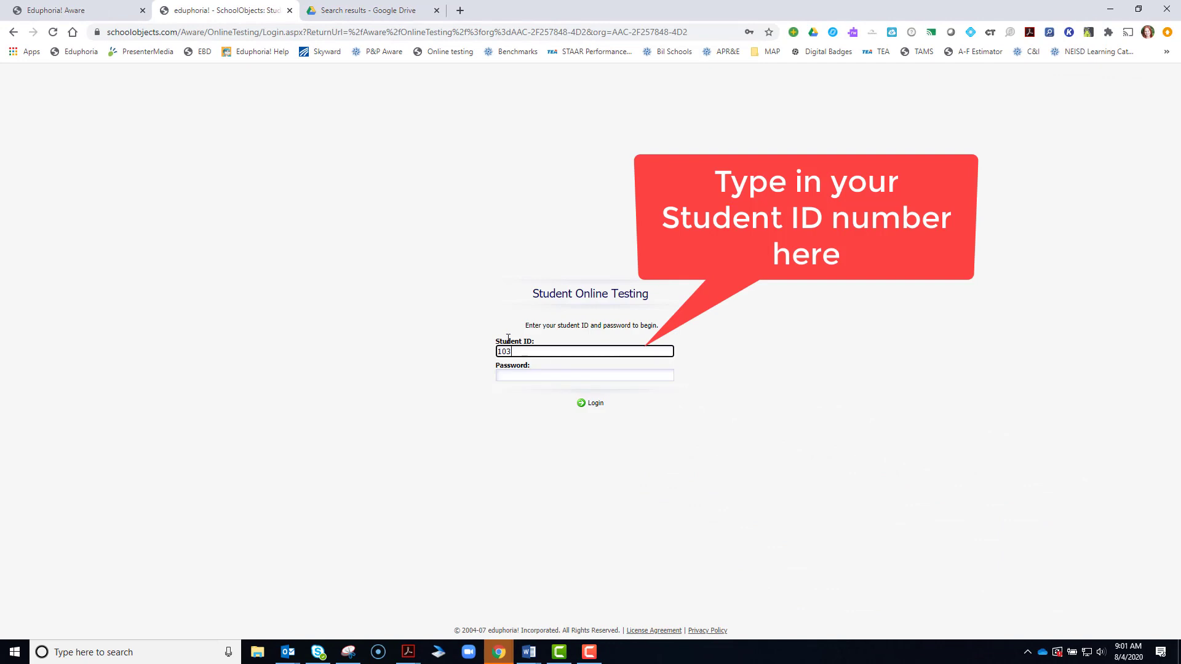
left_click(524, 375)
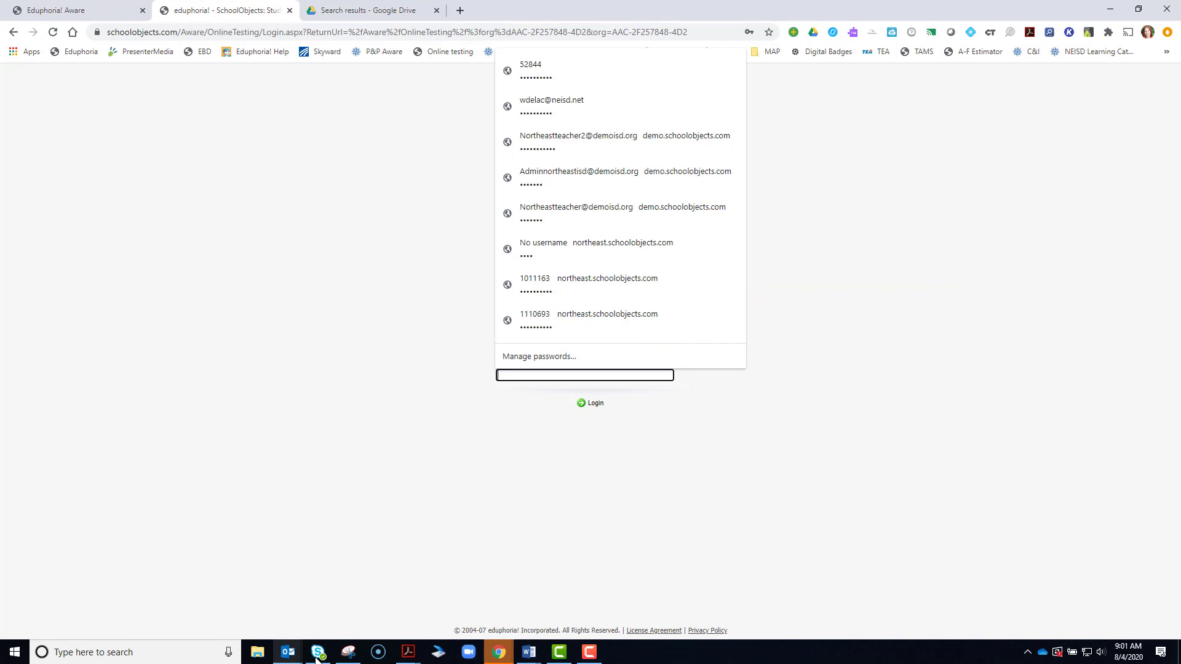
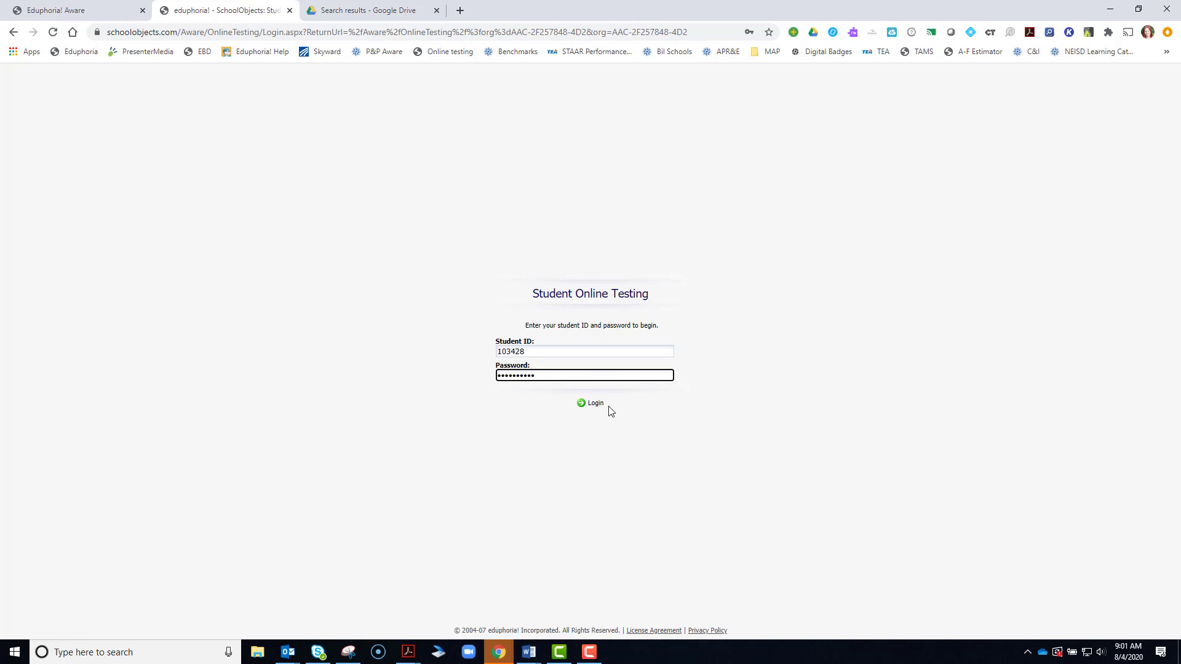
left_click(588, 406)
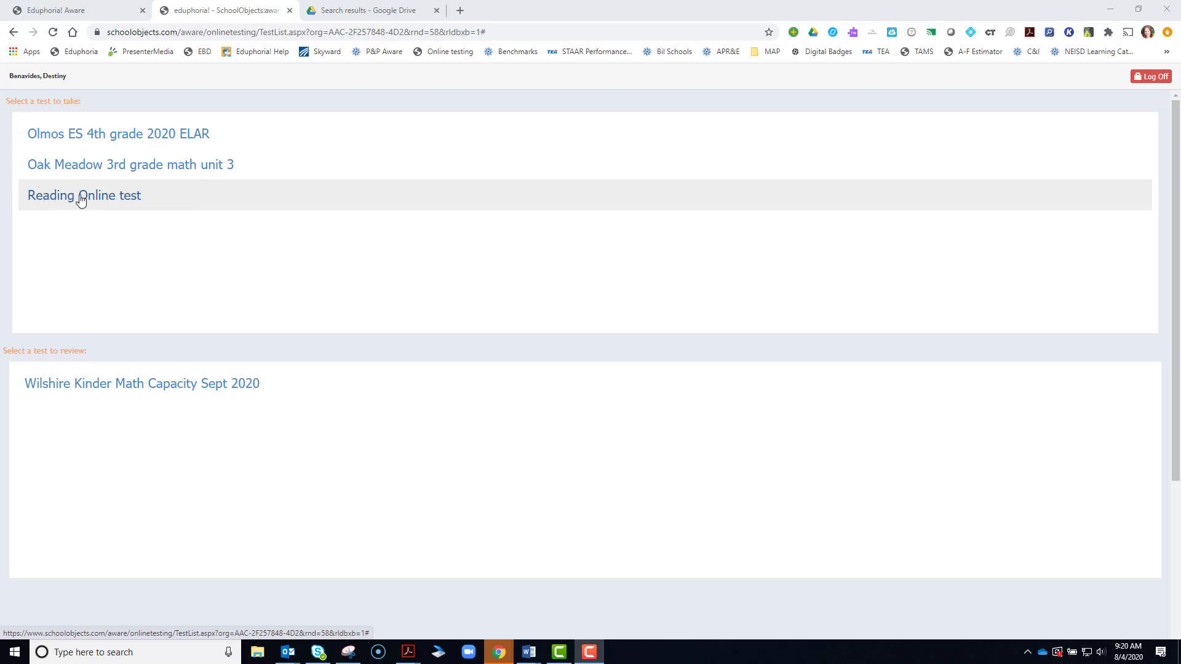
Open the Reading Online test and start it from the instructions page.
left_click(80, 197)
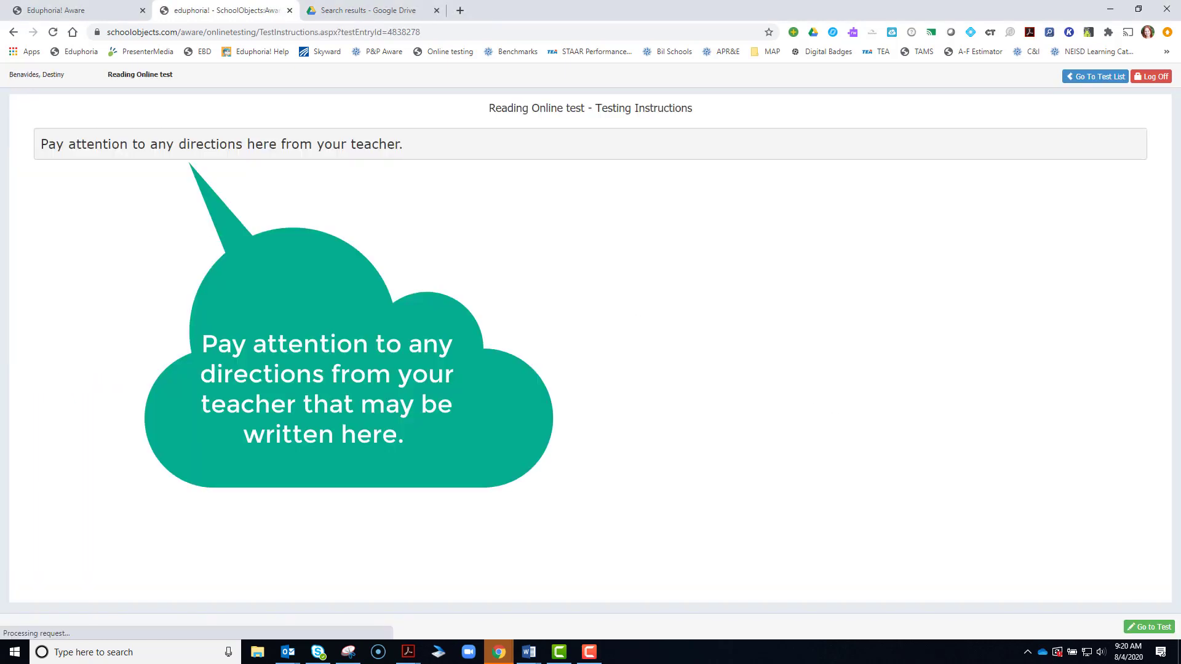
left_click(1157, 629)
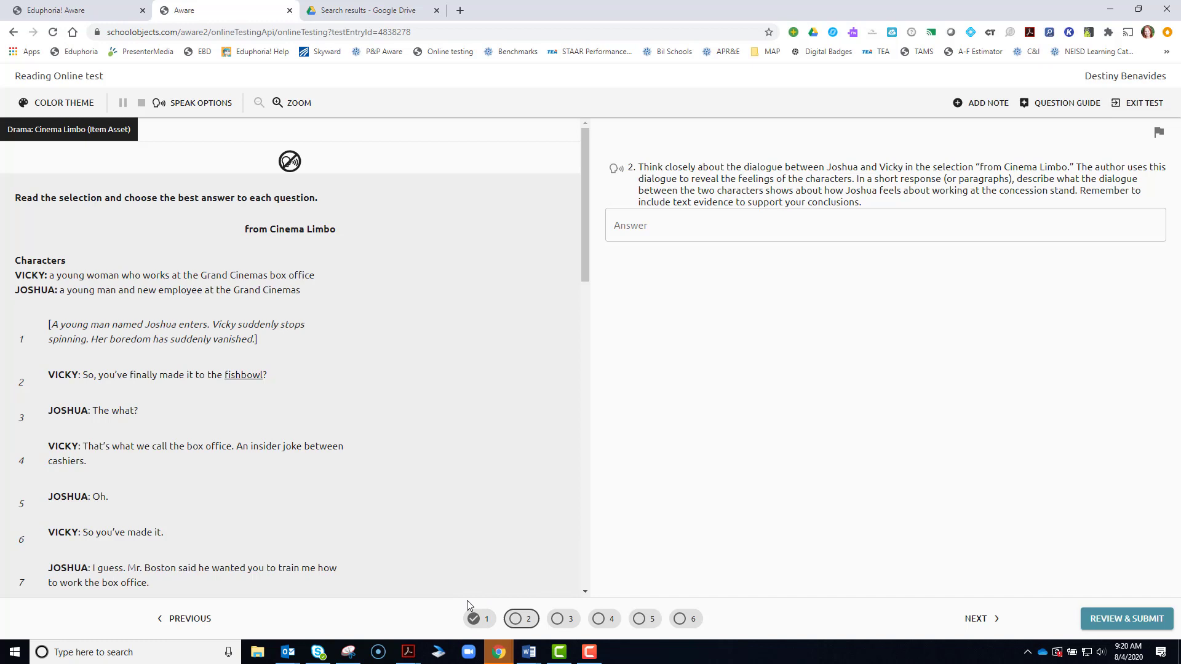
Answer question 1 with the third choice about Stuart feeling superior.
left_click(483, 621)
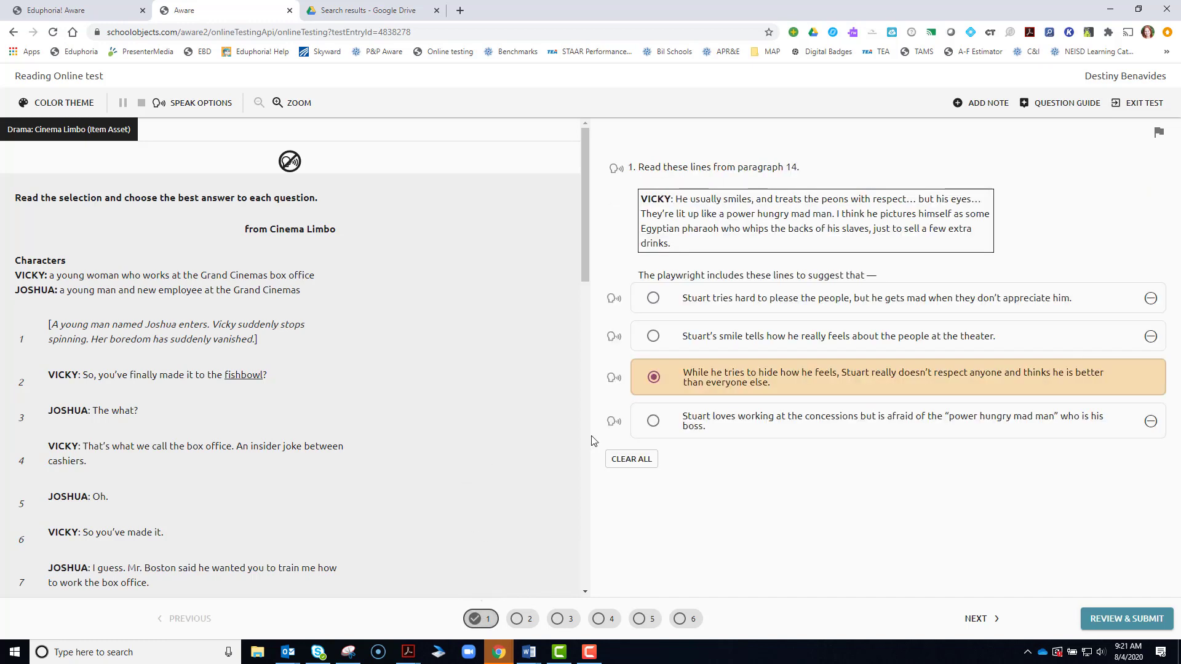
left_click(653, 298)
left_click(654, 378)
Try the Red on White colour theme, then restore the Default theme.
left_click(75, 104)
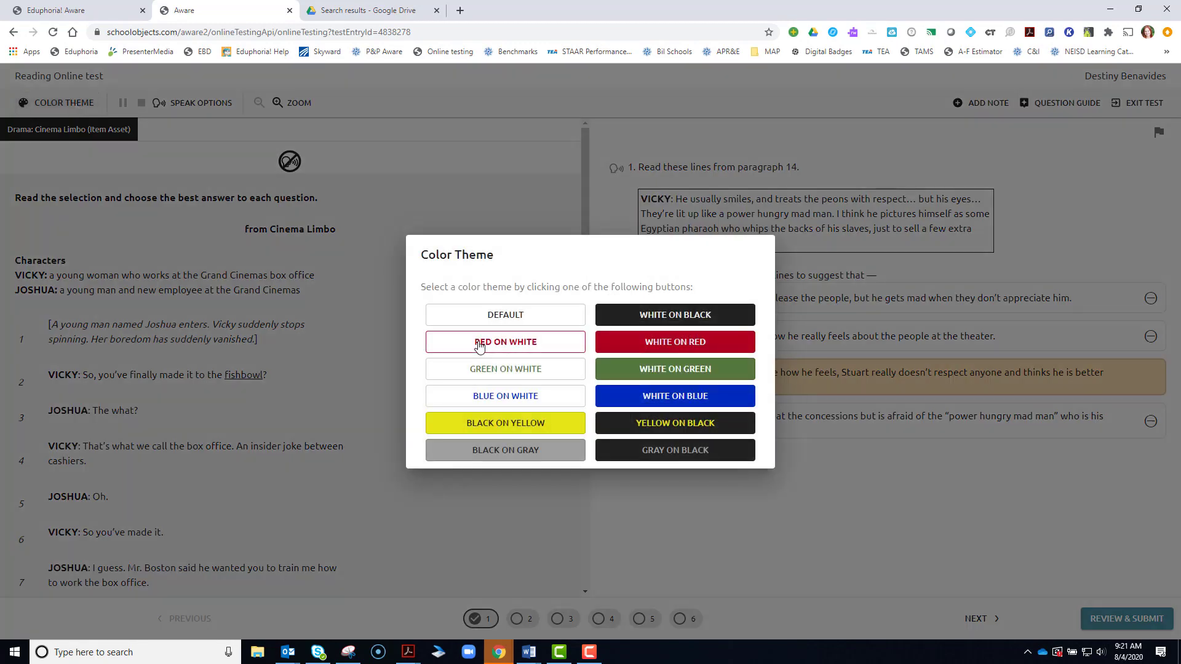
left_click(458, 341)
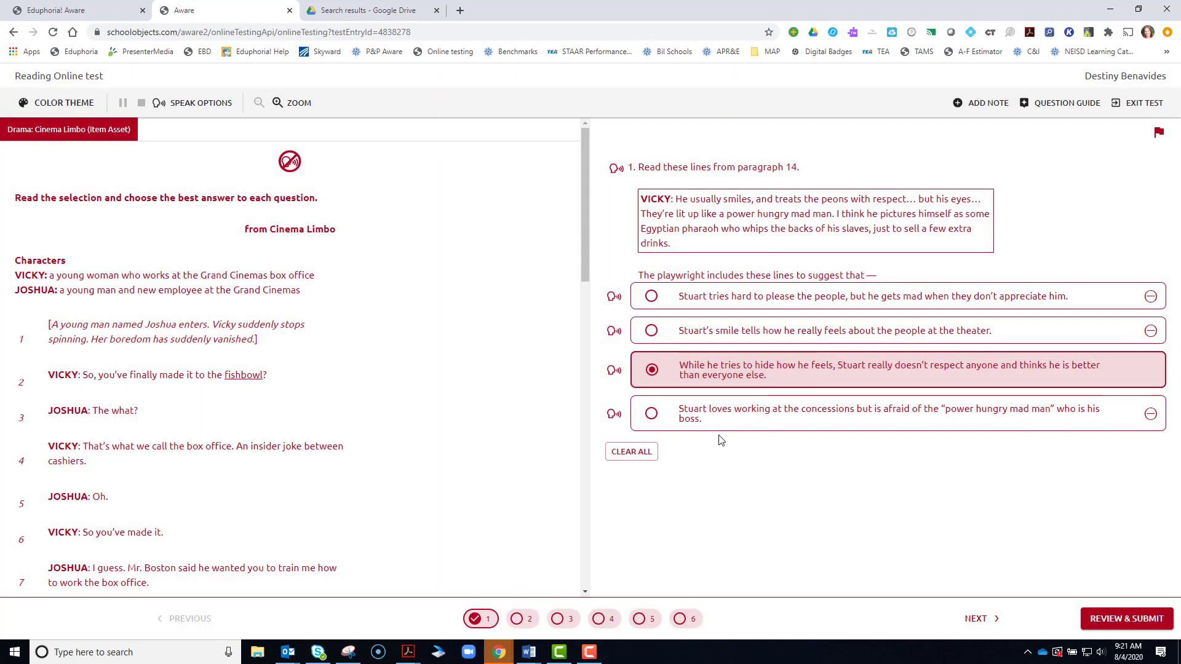
left_click(59, 104)
key("Return")
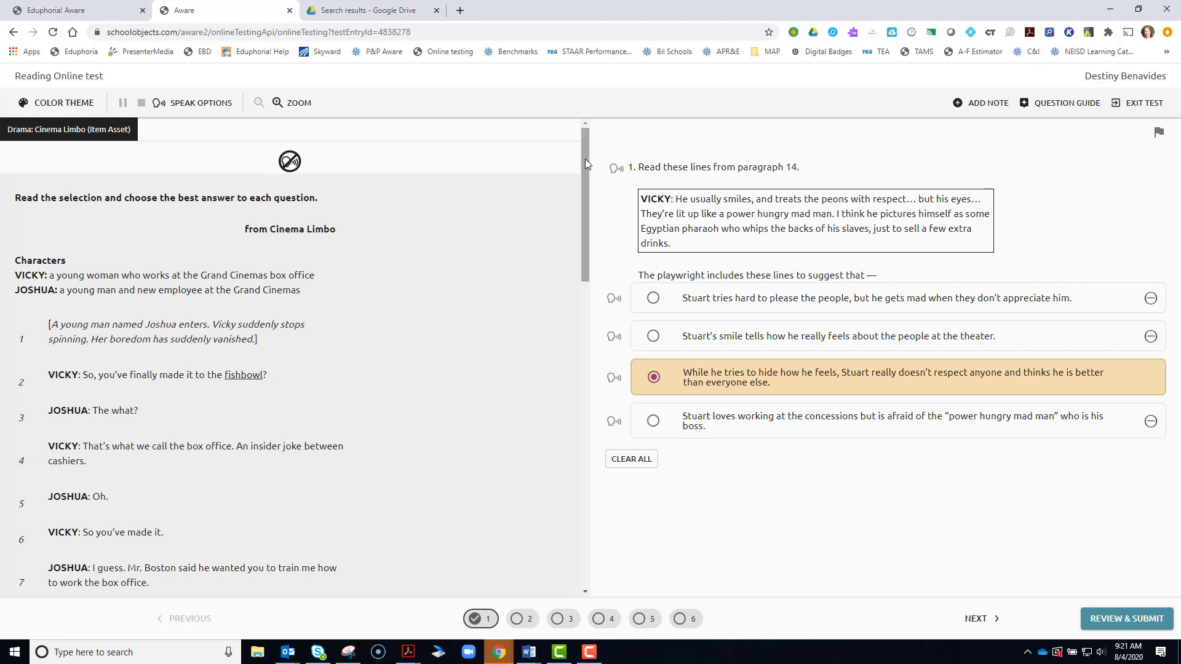
Test read-aloud options, keeping 100% volume, 1x speed and a male voice, and enlarge the text.
left_click_drag(585, 158, 585, 494)
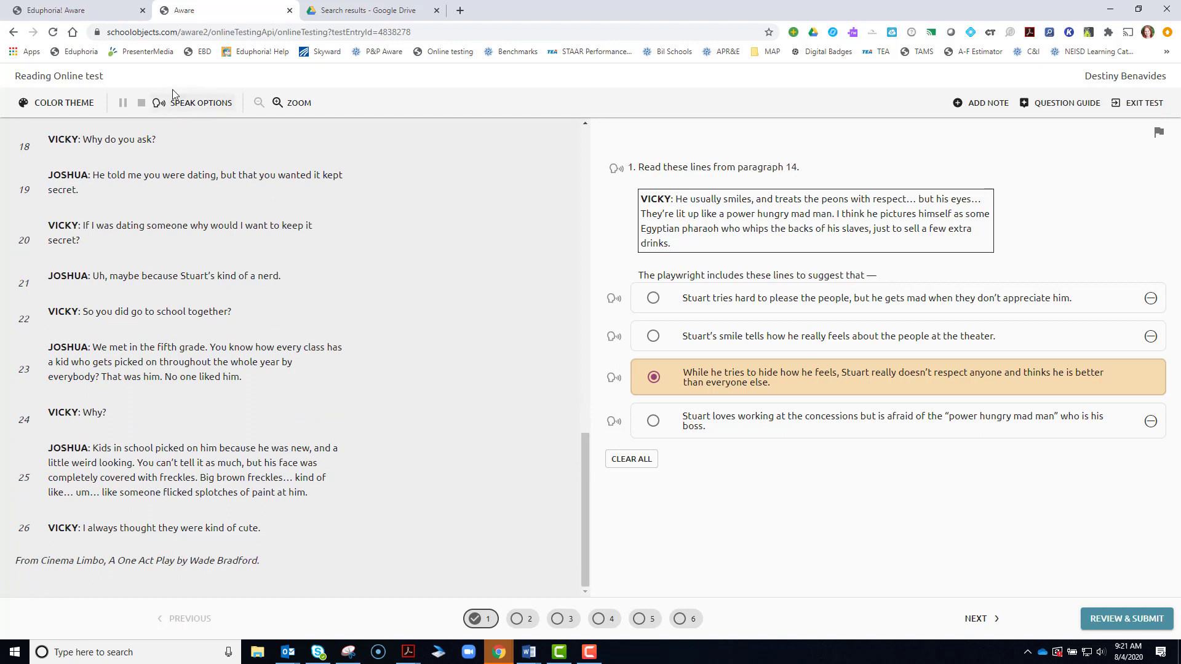
left_click(192, 105)
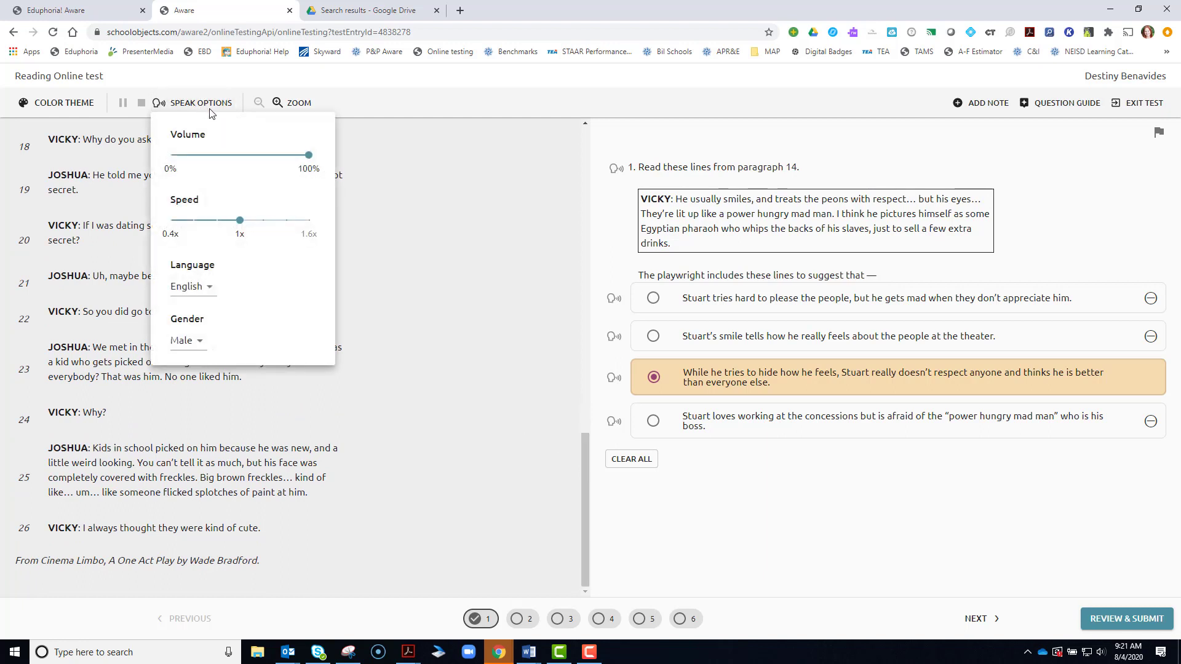
mouse_move(296, 160)
left_mouse_down()
mouse_move(201, 158)
mouse_move(308, 158)
left_mouse_up()
mouse_move(232, 228)
left_click_drag(234, 221, 297, 220)
left_click(240, 222)
left_click(200, 344)
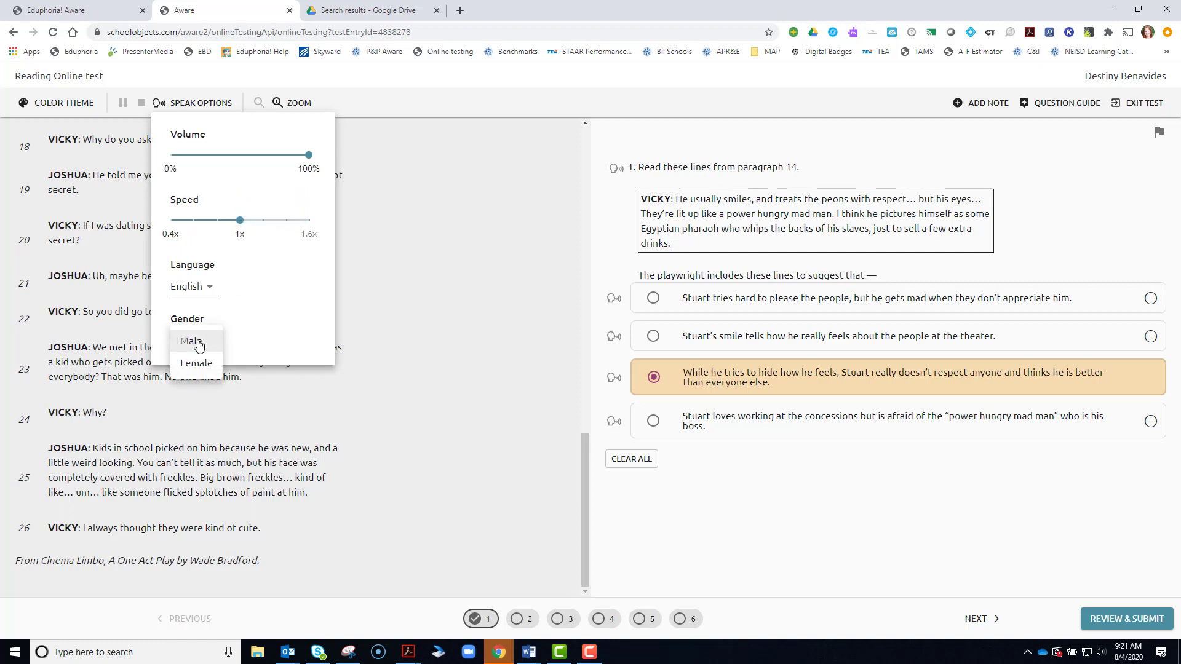
left_click(198, 344)
left_click(558, 228)
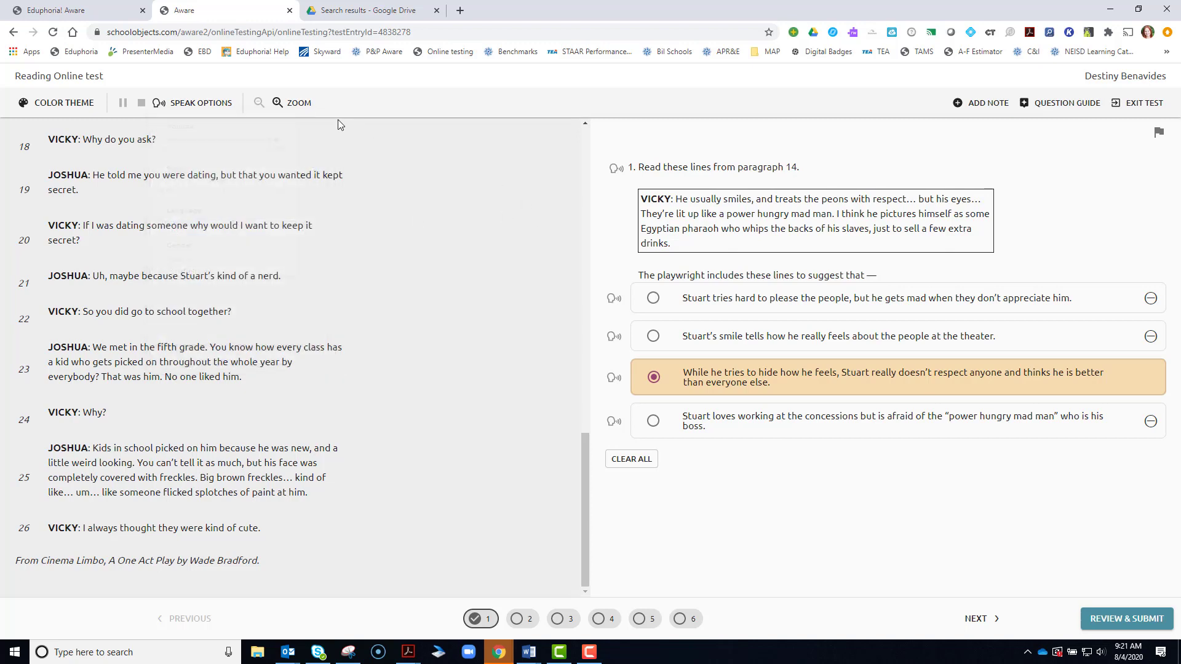
left_click(298, 103)
Try larger and smaller text sizes, return to normal size, and add a note to question 1.
left_click(298, 103)
left_click(298, 103)
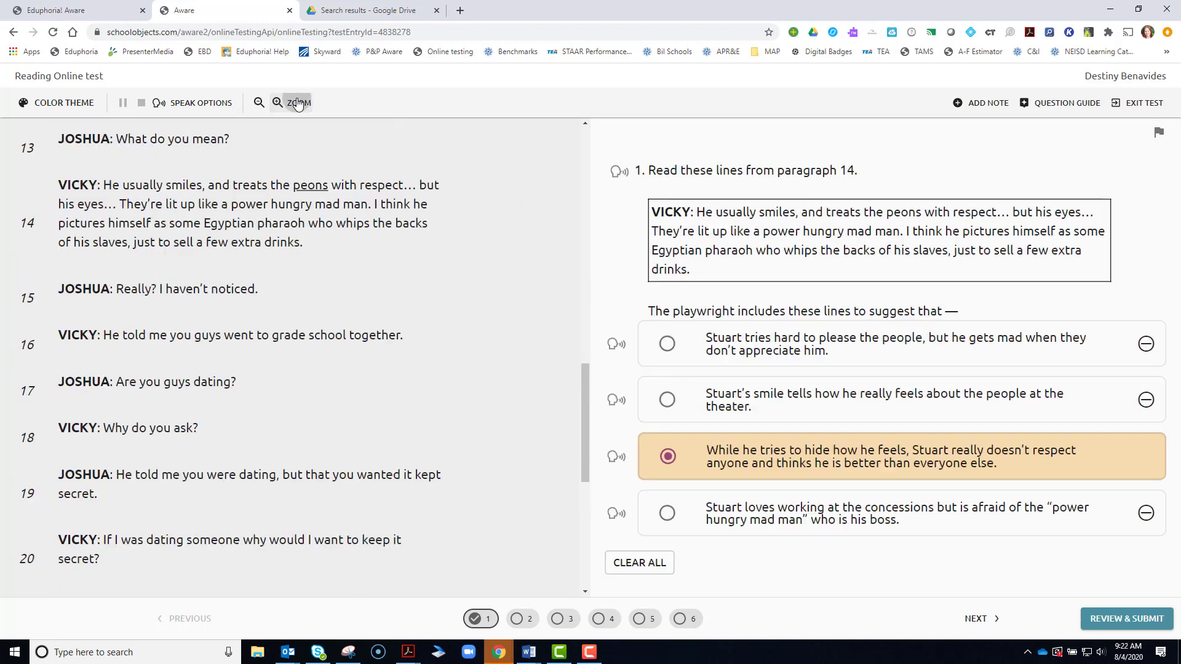
left_click(258, 103)
left_click(258, 106)
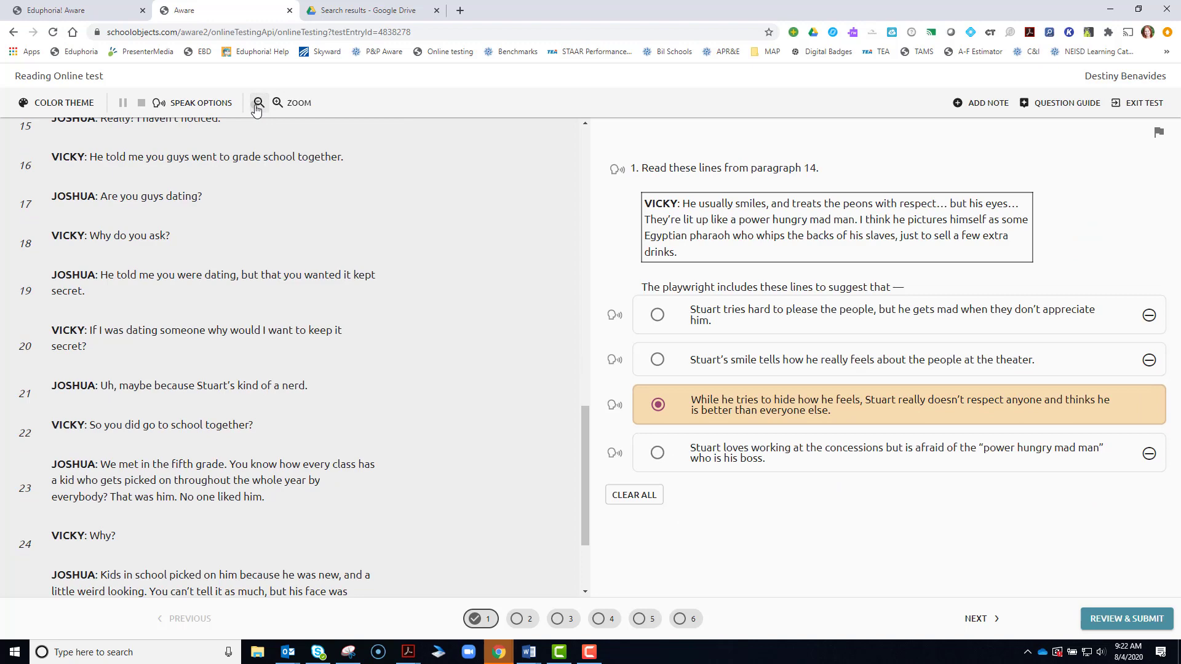
left_click(258, 106)
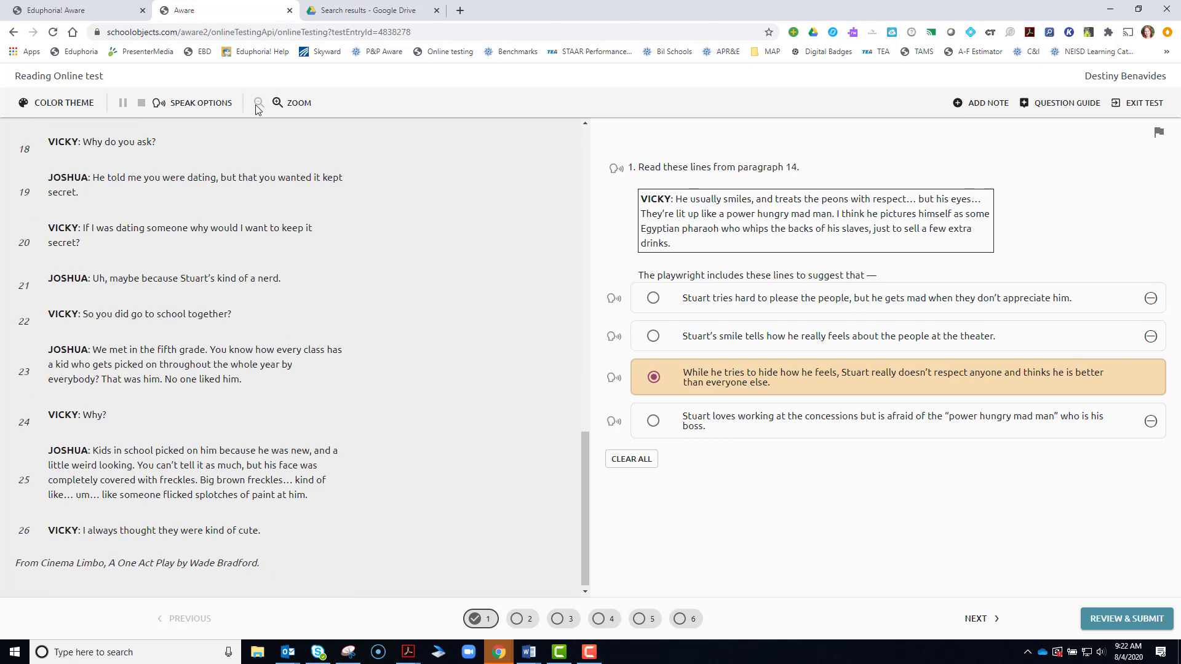
left_click(289, 103)
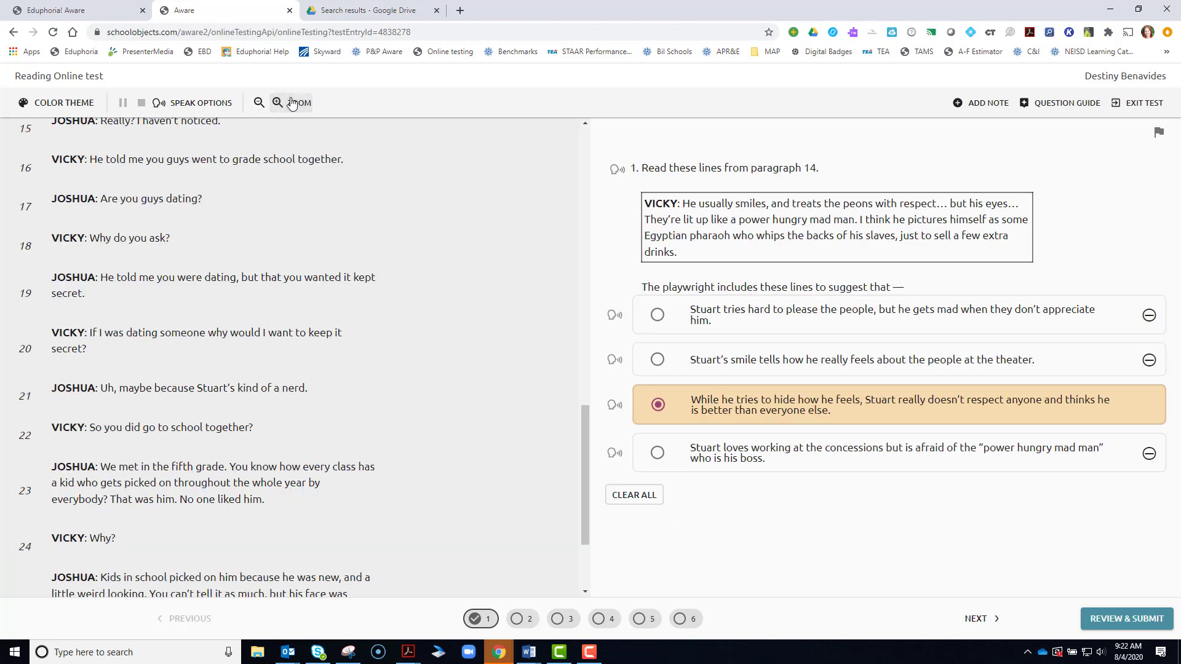
left_click(289, 103)
left_click(258, 103)
left_click(258, 104)
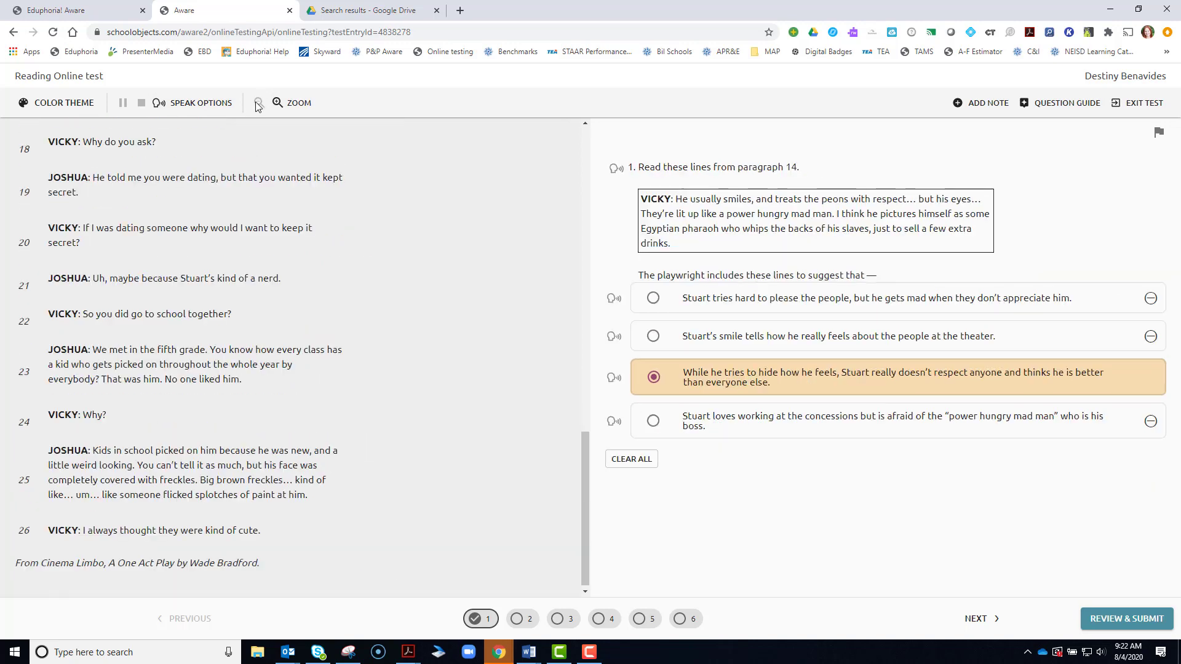
left_click(982, 104)
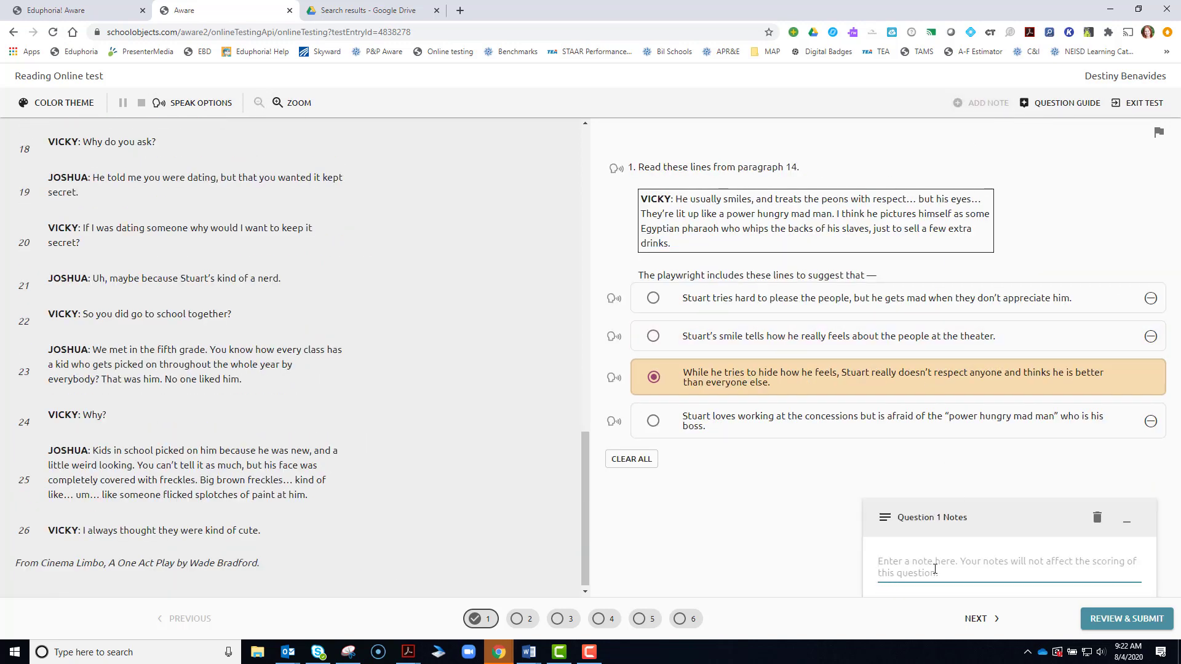
Enter 'write your notes' as the question 1 note and collapse the saved note.
type("write you")
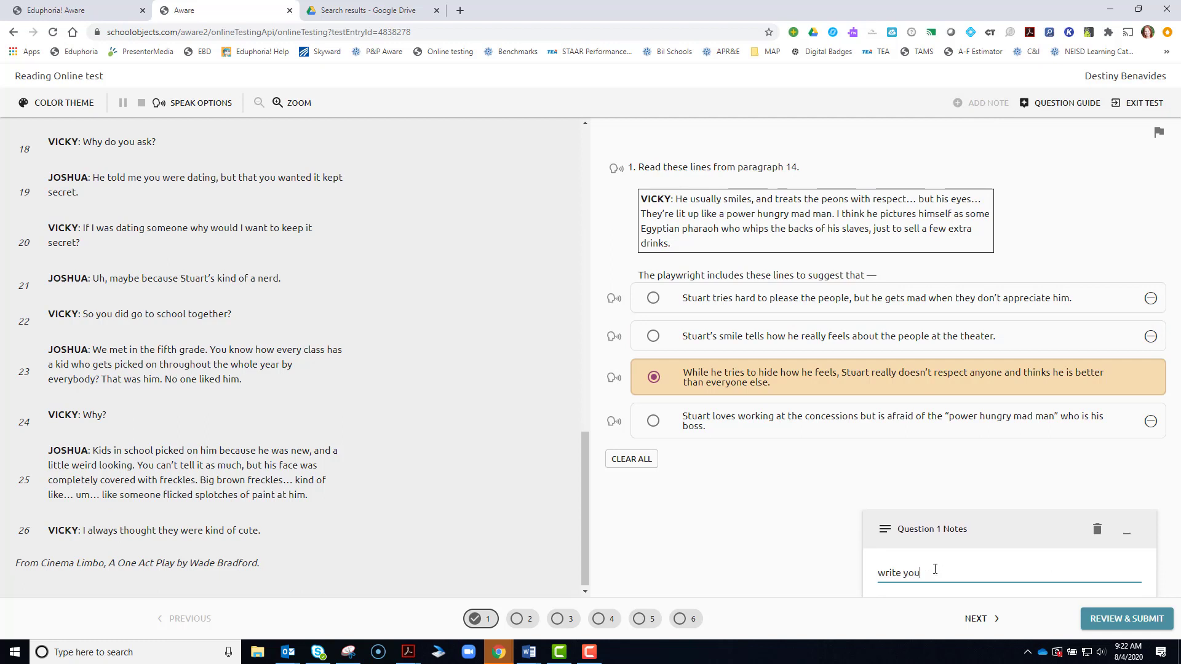
type("r notes here")
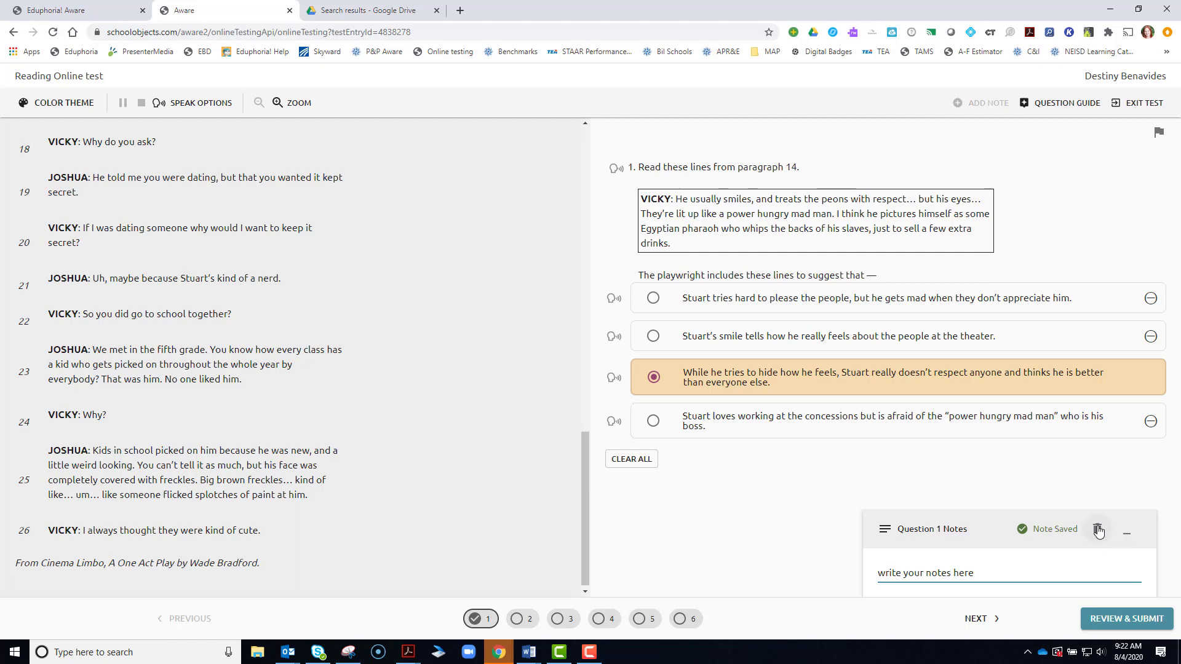
left_click(1127, 536)
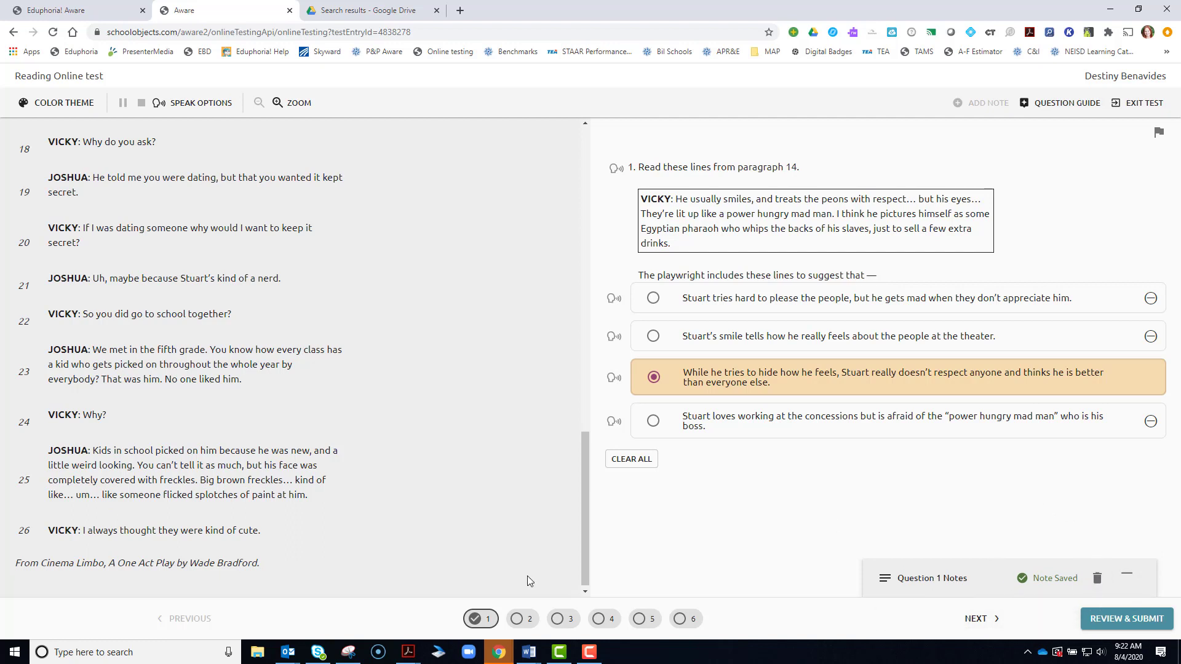
Answer question 2 with 'Write all of your answer here in the box.', correcting 'teh' to 'the'.
left_click(526, 620)
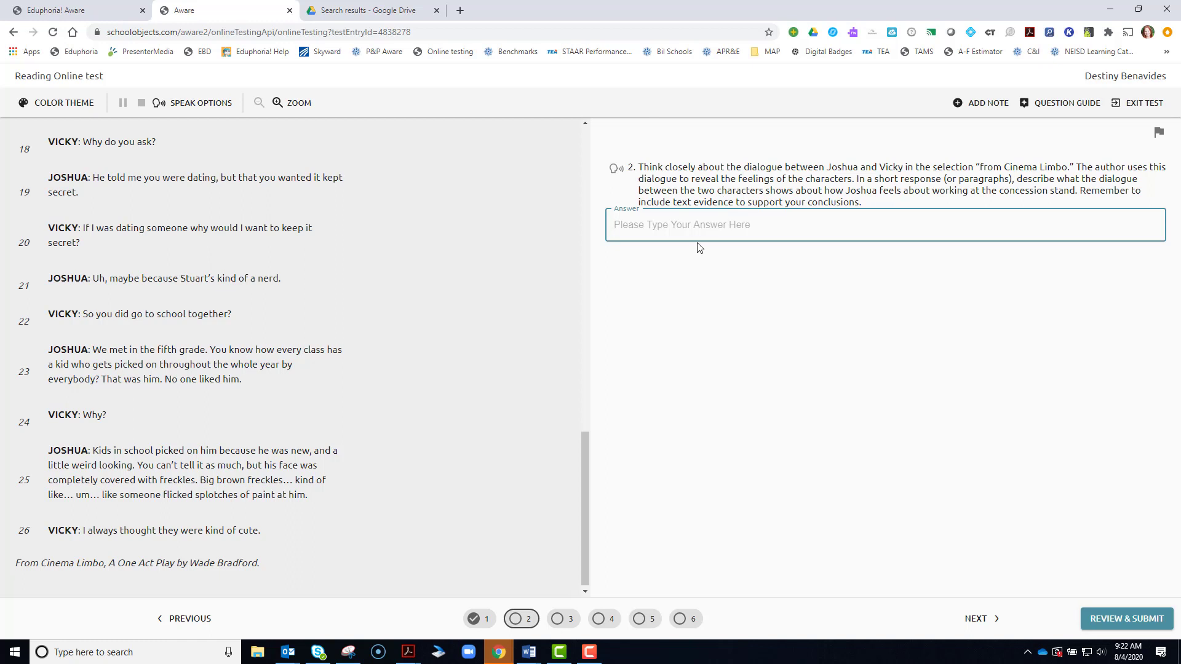
type("Write al")
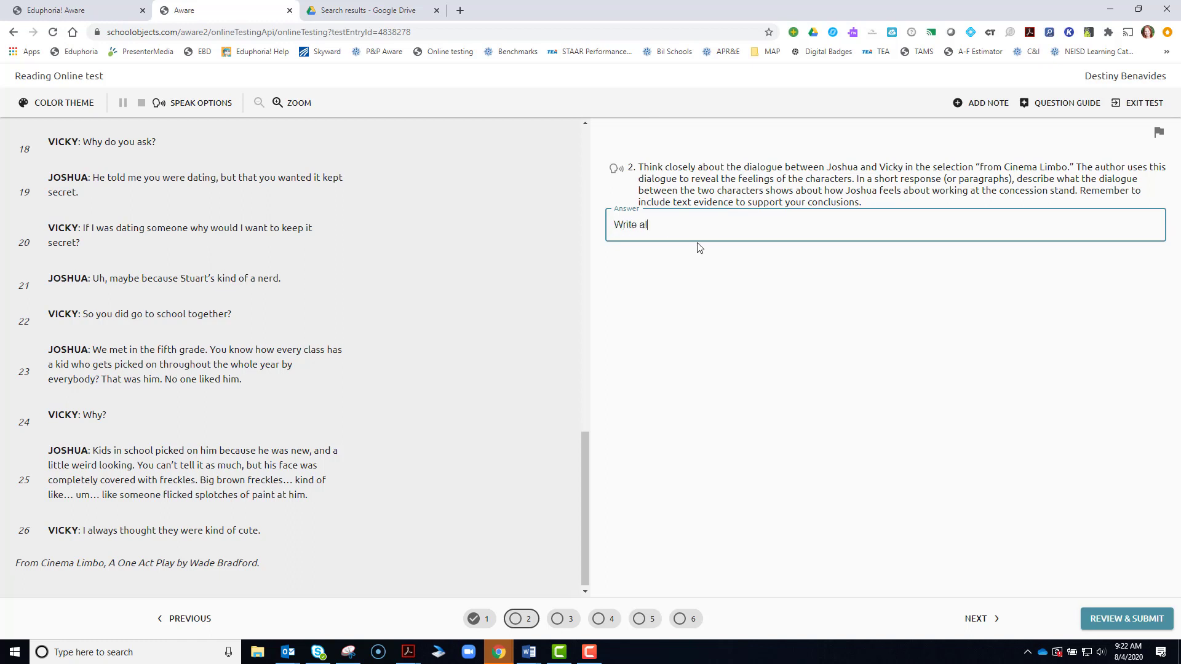
type("k")
key("BackSpace")
type("l of your answer here in")
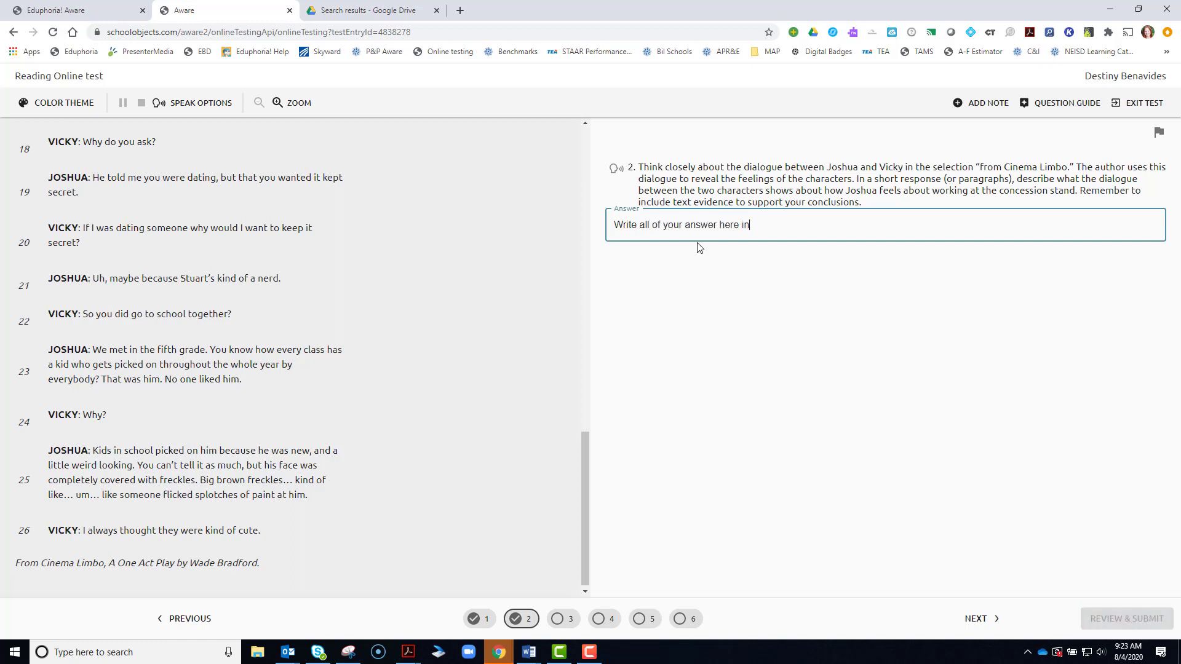
type(" teh box.")
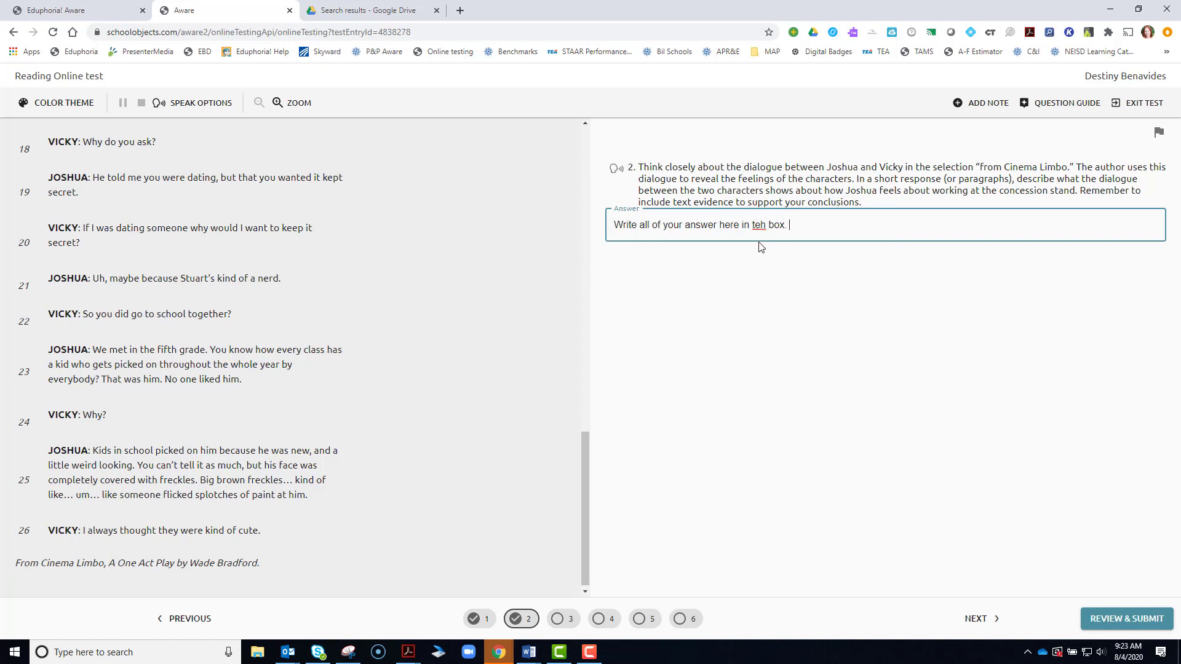
right_click(761, 226)
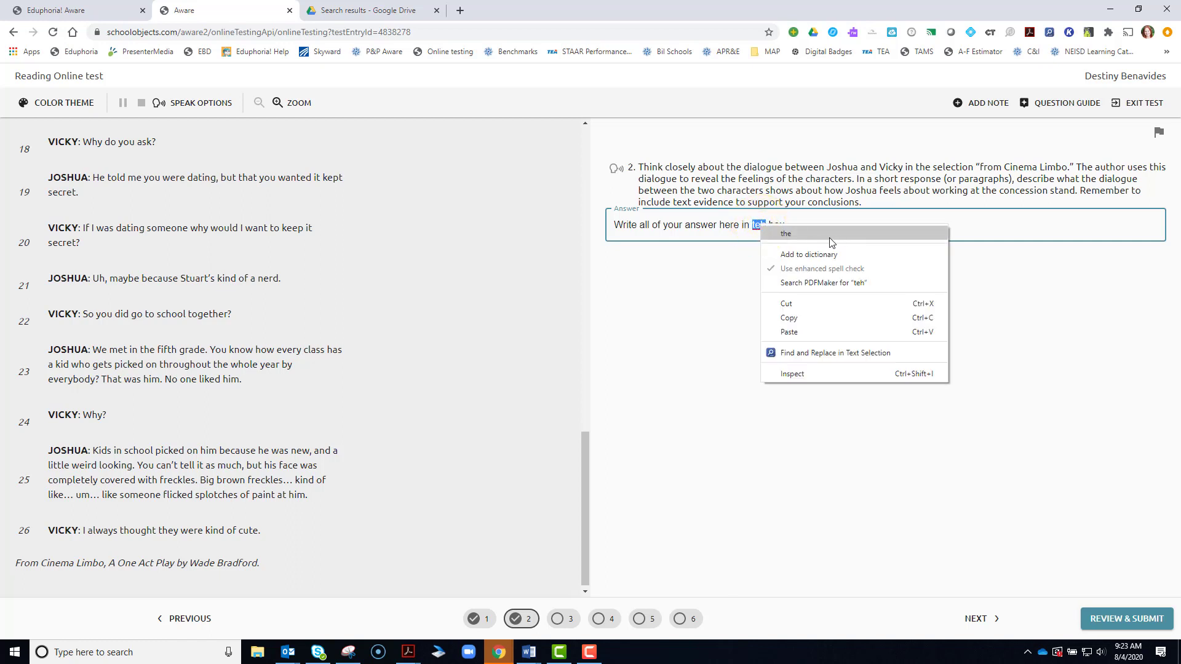
left_click(787, 234)
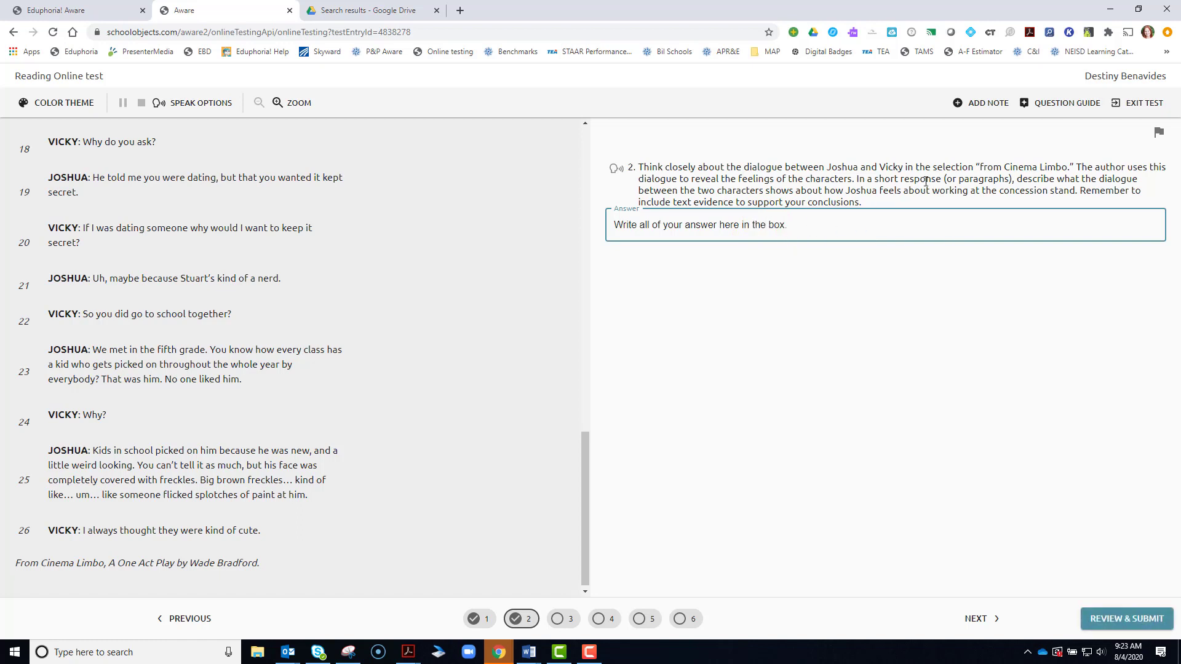
Check the Question Guide for unanswered questions, then flag question 2 for review.
left_click(1055, 105)
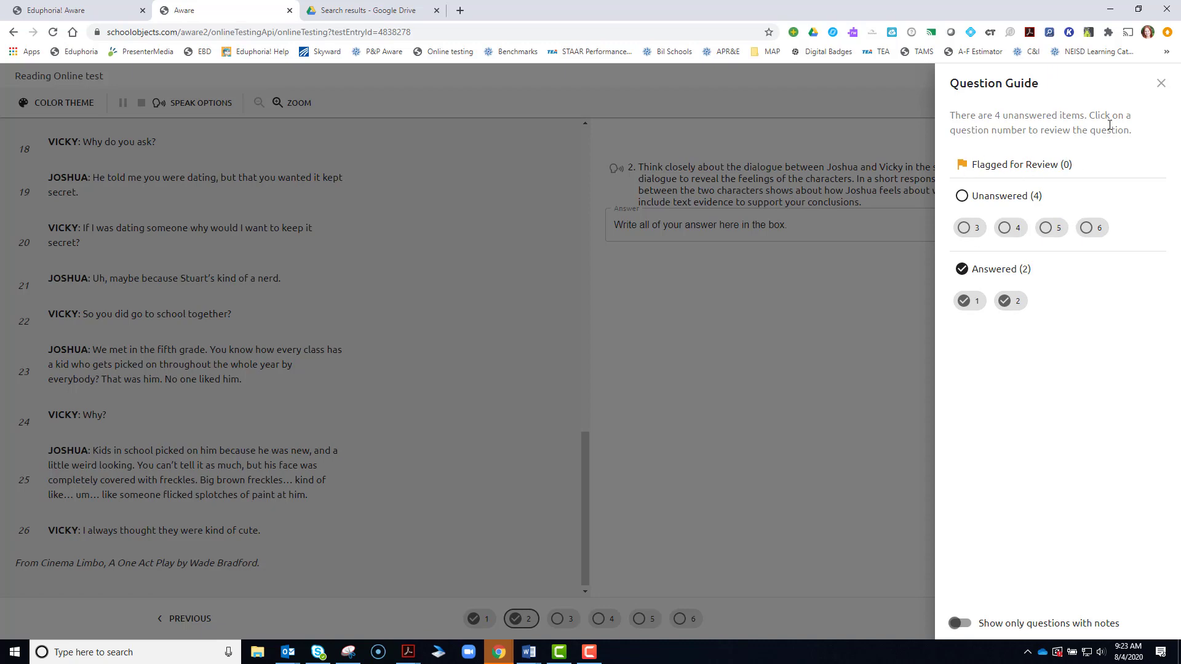
left_click(1162, 84)
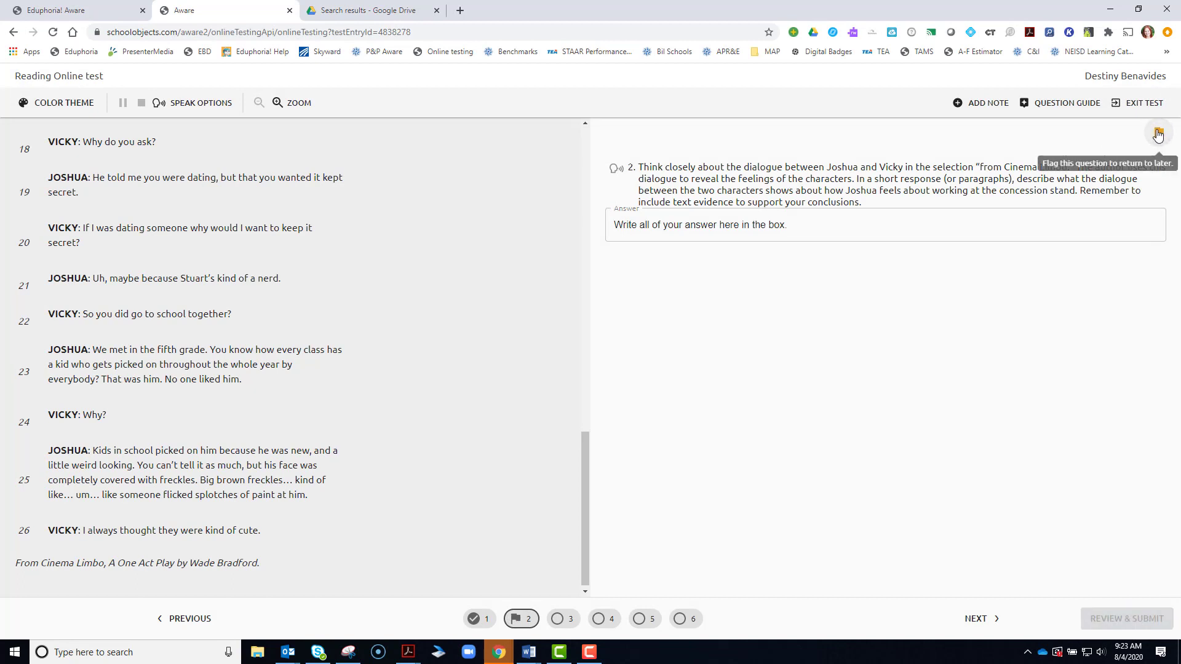
left_click(1158, 134)
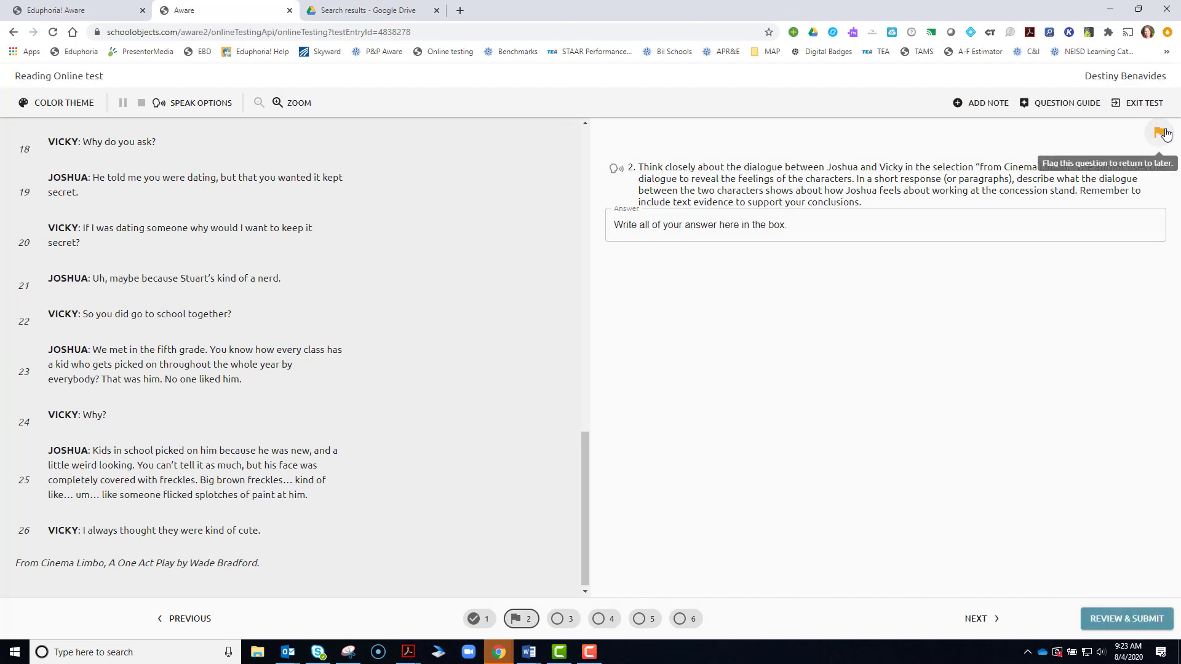
On question 3, choose 'outside', then change the answer to 'a glass bowl to hold fish'.
left_click(562, 619)
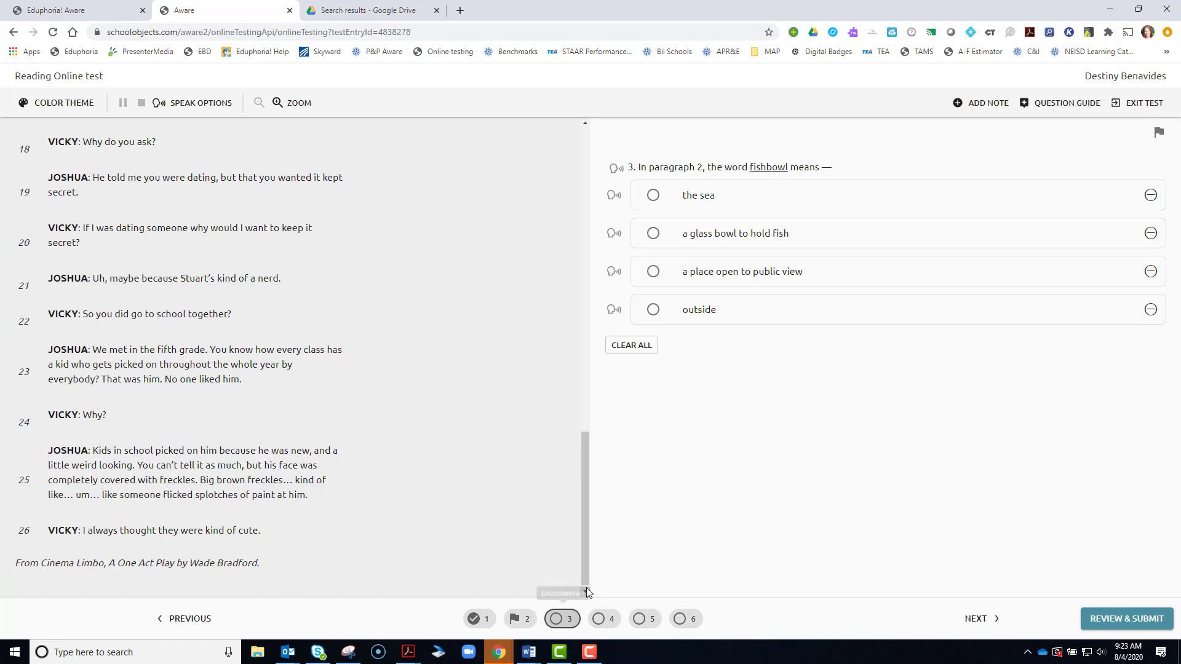
left_click(654, 310)
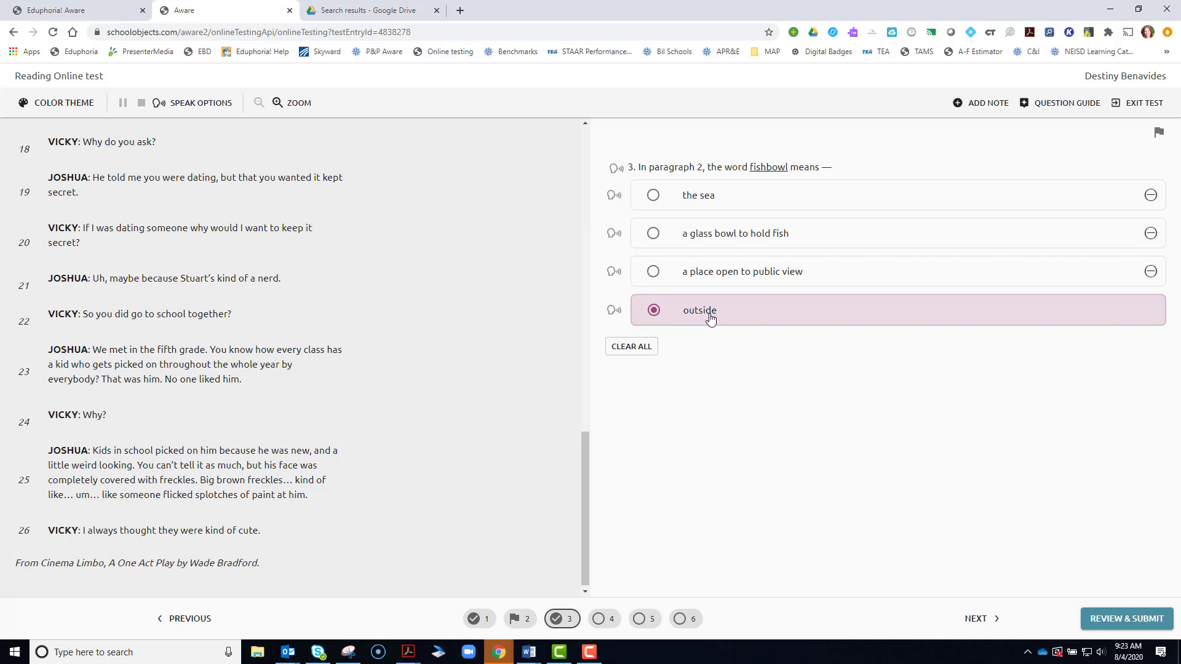
left_click(654, 233)
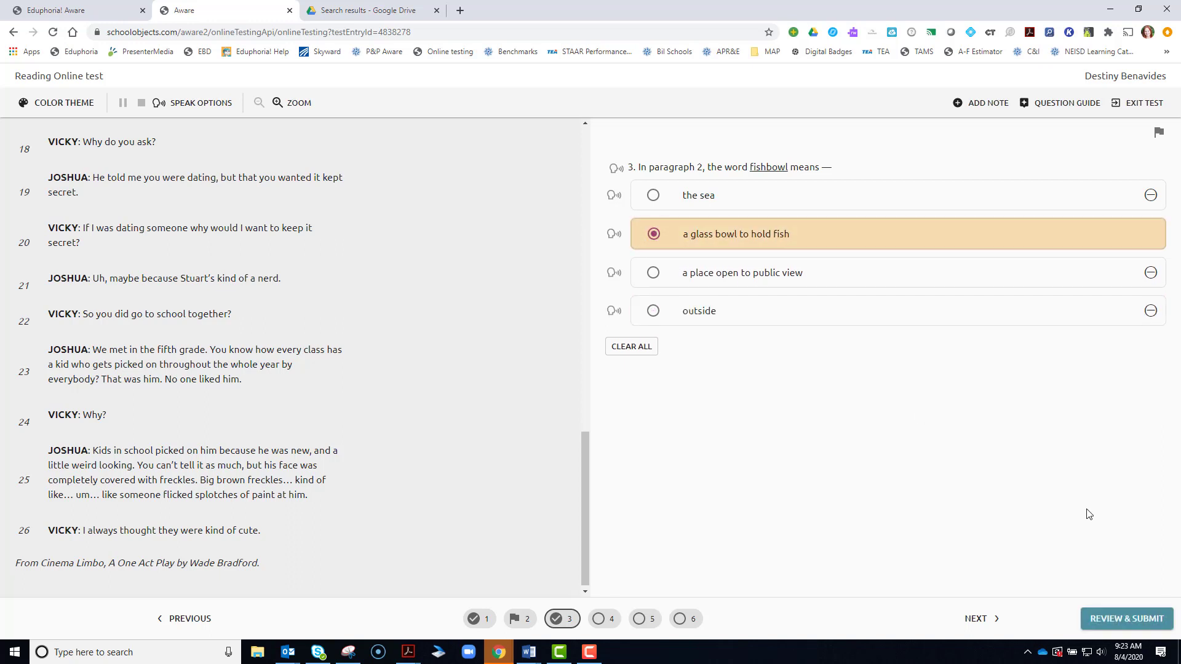
Cross out 'a place open to public view' and 'outside', and clear question 3's answer.
left_click(1150, 273)
left_click(1151, 311)
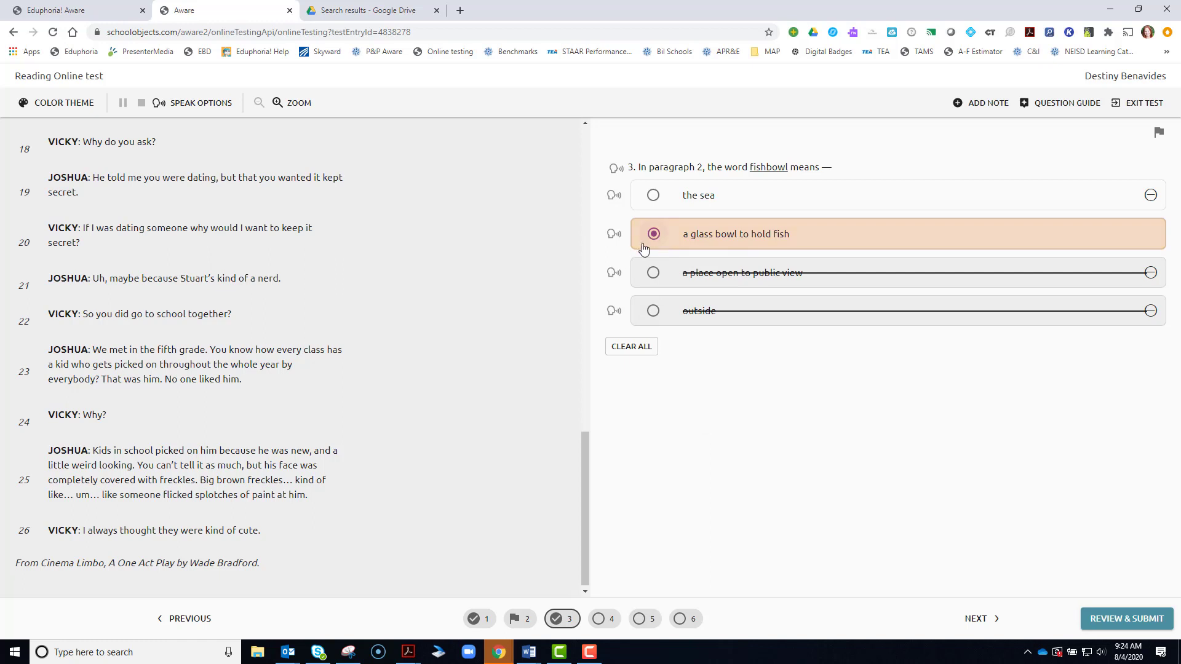
left_click(635, 350)
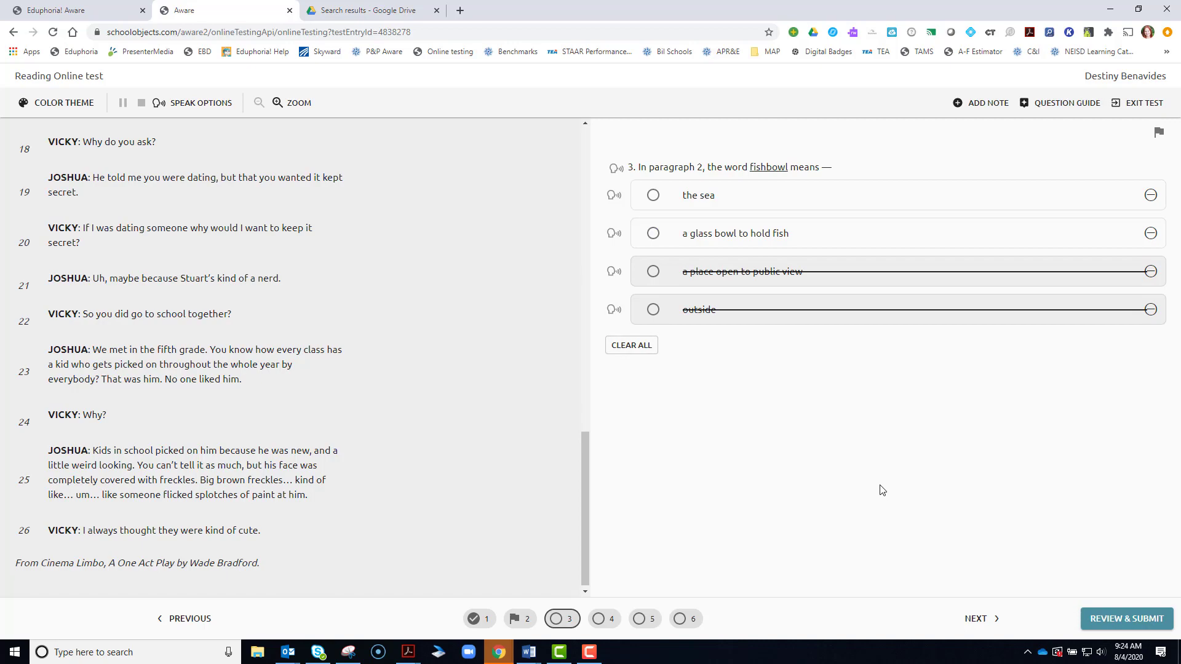
left_click(616, 621)
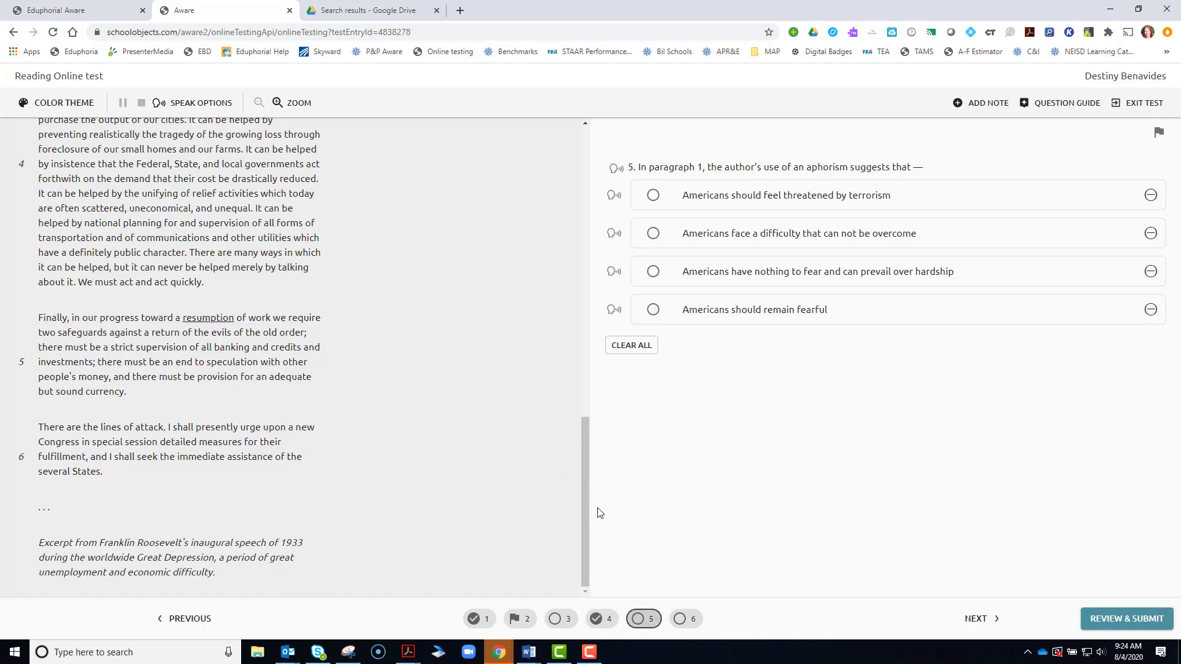
Check question 4's answer, then move on to question 5 about Roosevelt's inaugural aphorism.
scroll(545, 454, "up", 15)
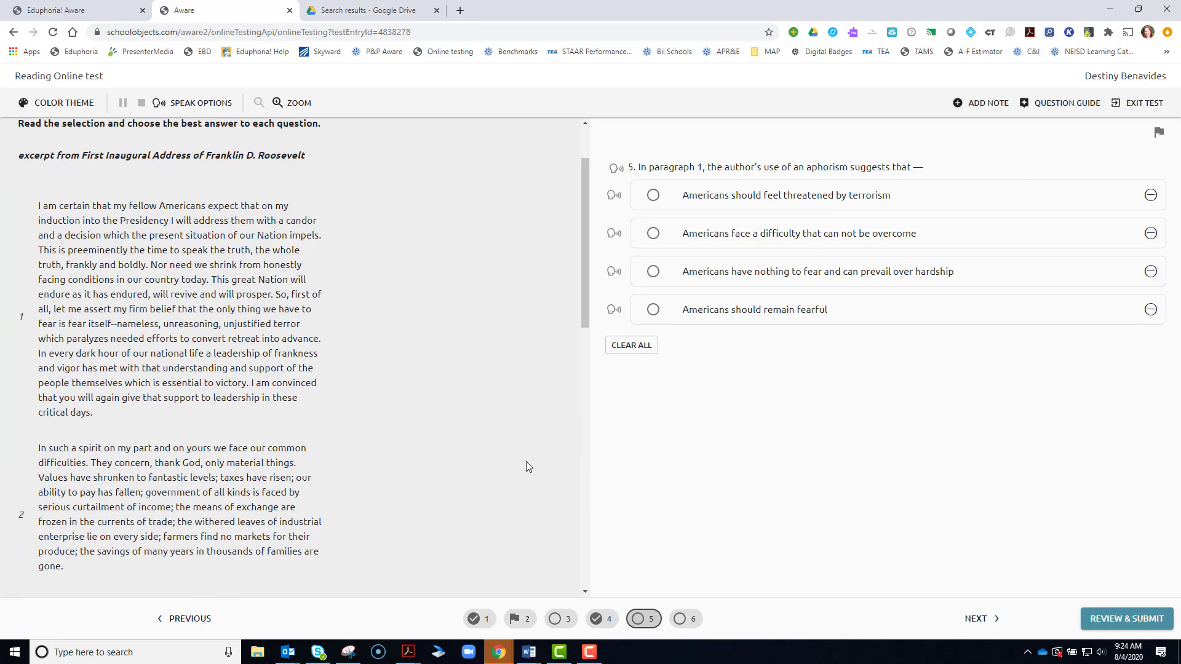
left_click(603, 618)
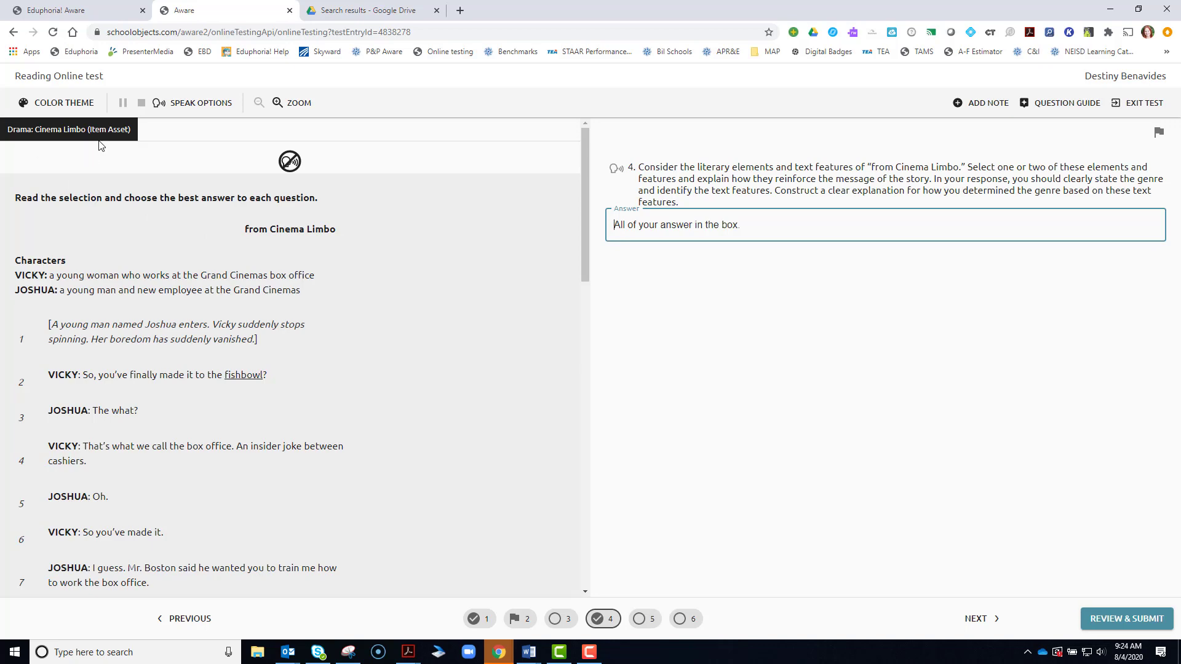
left_click(645, 619)
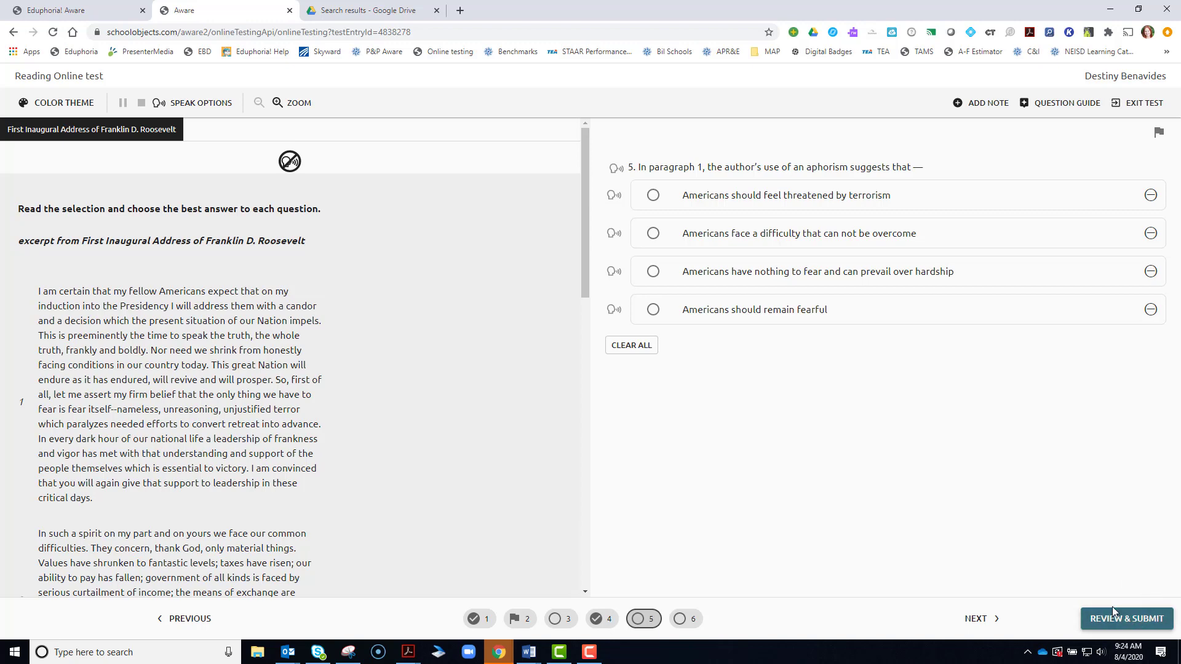
From the review list, open unanswered question 3 and choose 'a glass bowl to hold fish'.
left_click(1127, 625)
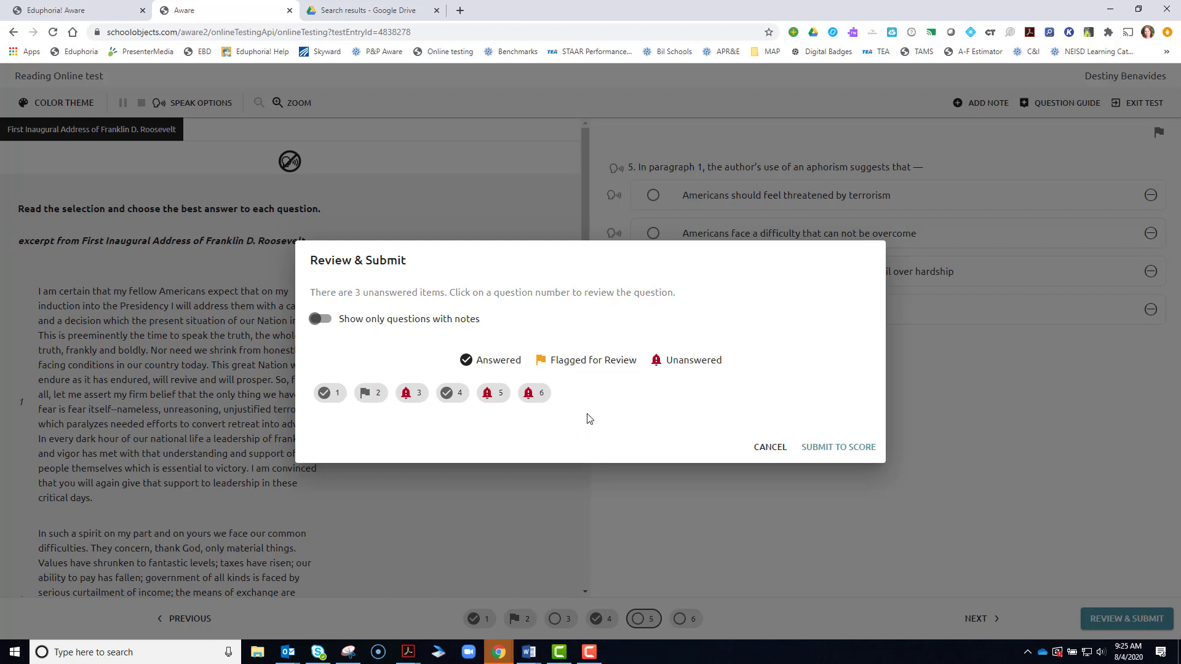
left_click(329, 324)
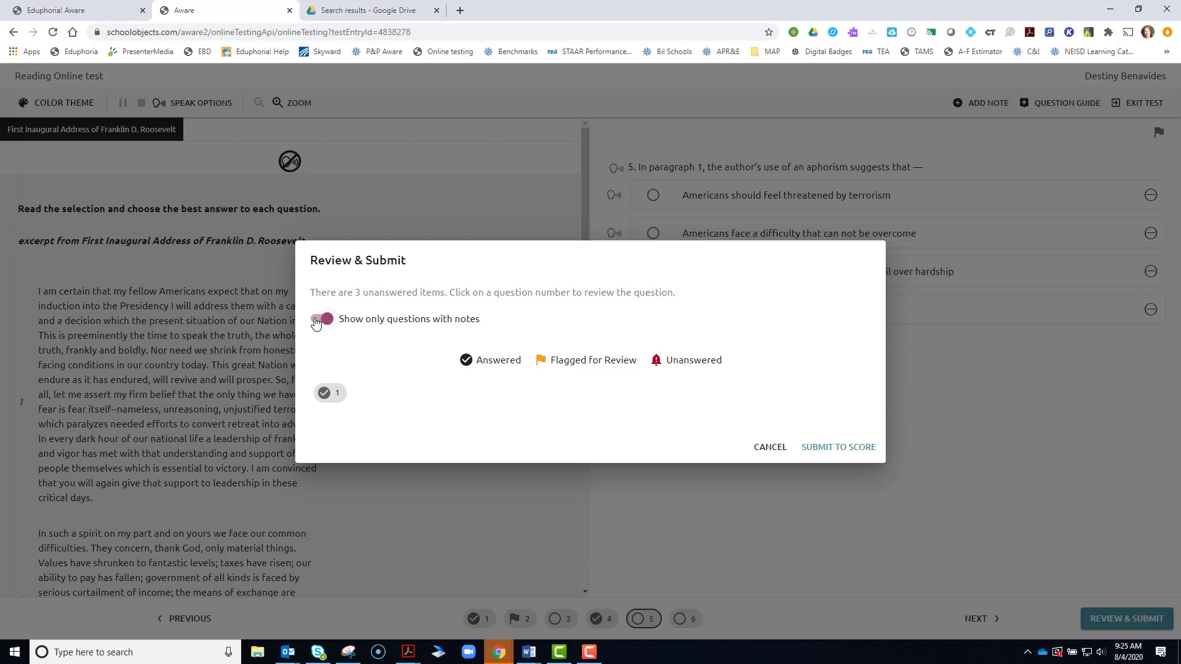
left_click(317, 322)
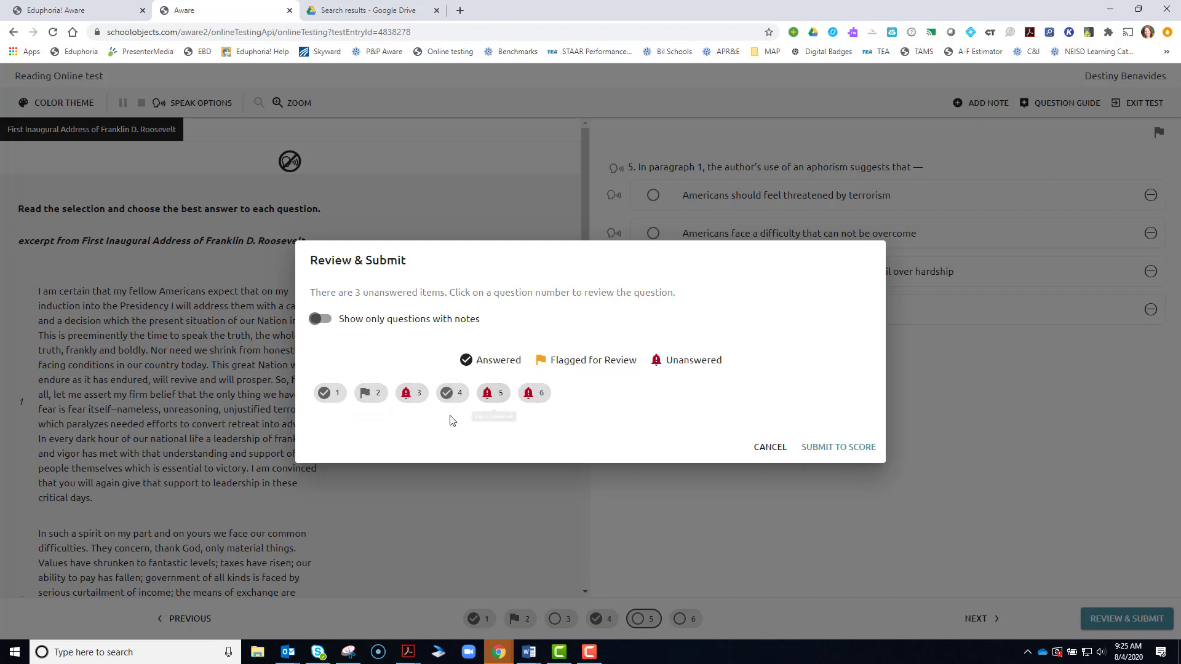
left_click(411, 394)
left_click(654, 234)
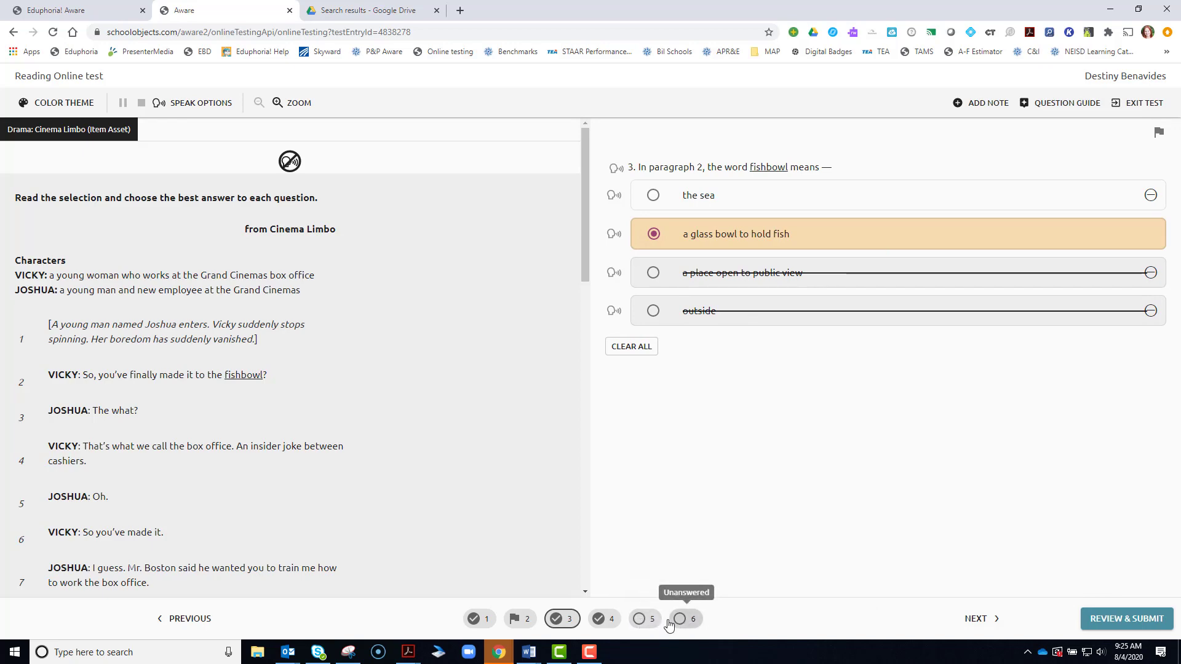
Answer question 5 with 'Americans have nothing to fear' and type 'xdzgsf' for question 6.
left_click(643, 619)
left_click(653, 271)
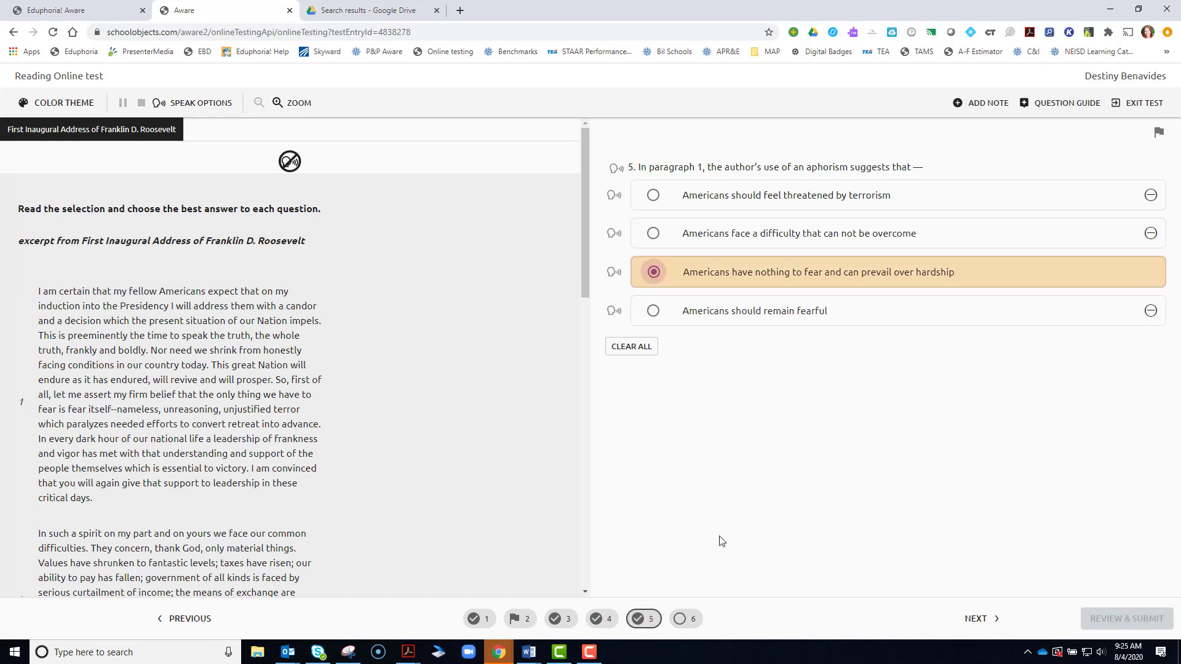
left_click(683, 618)
type("xdzgsf")
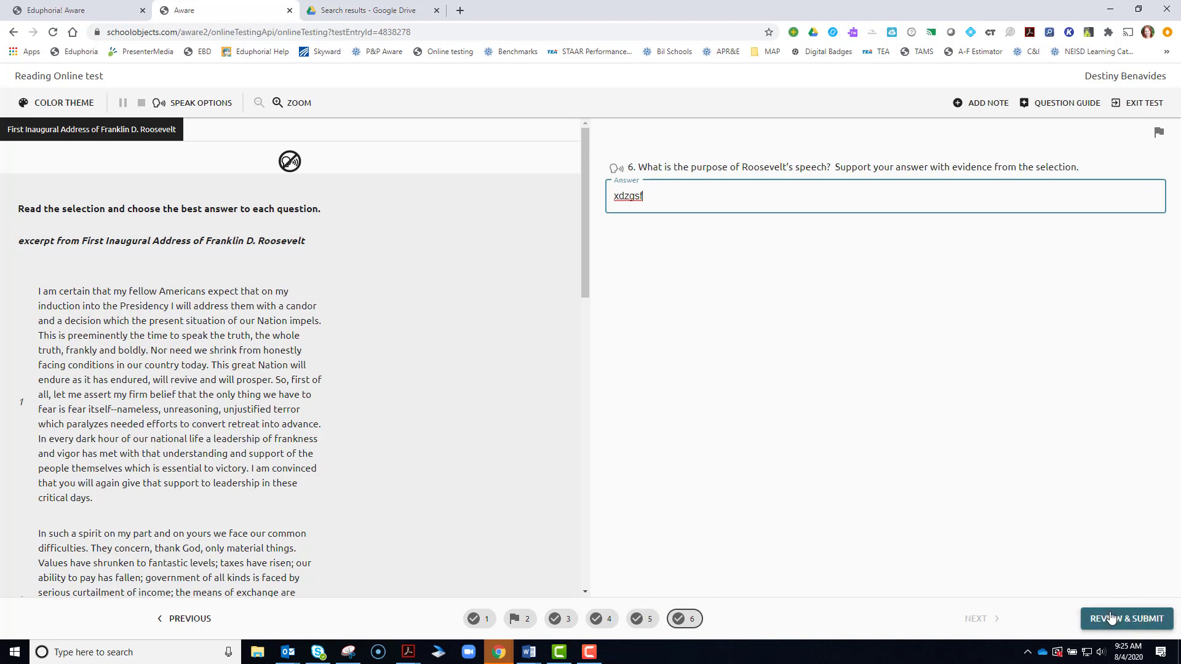
Submit the test for scoring and confirm the submission.
left_click(1128, 621)
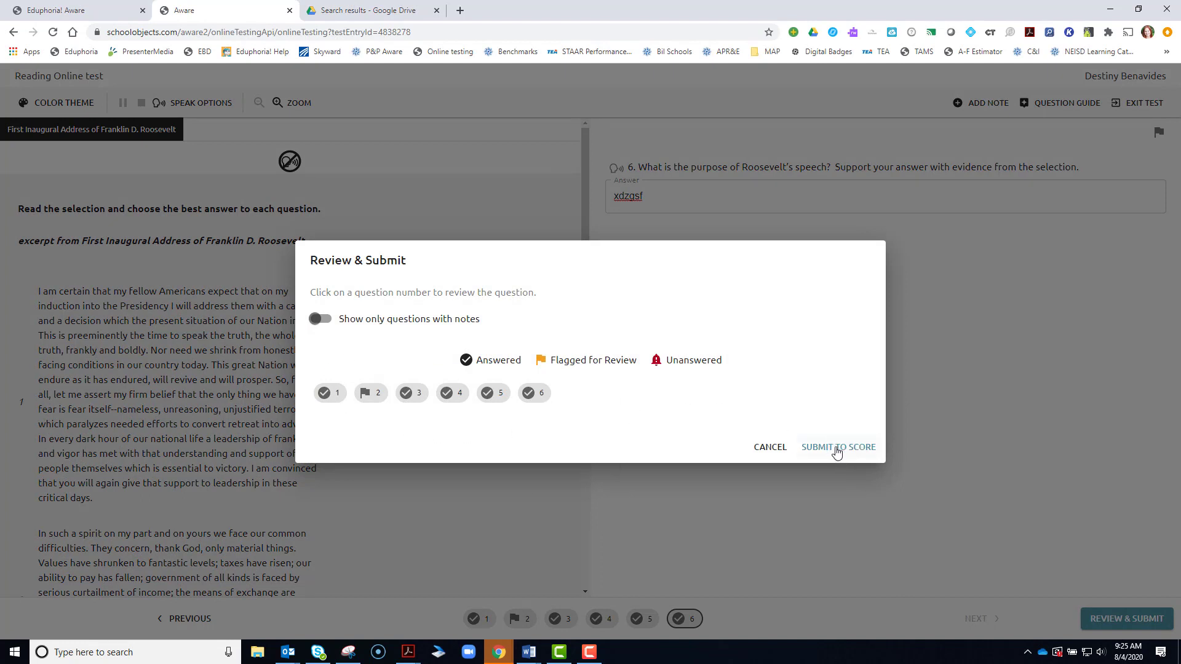
left_click(833, 447)
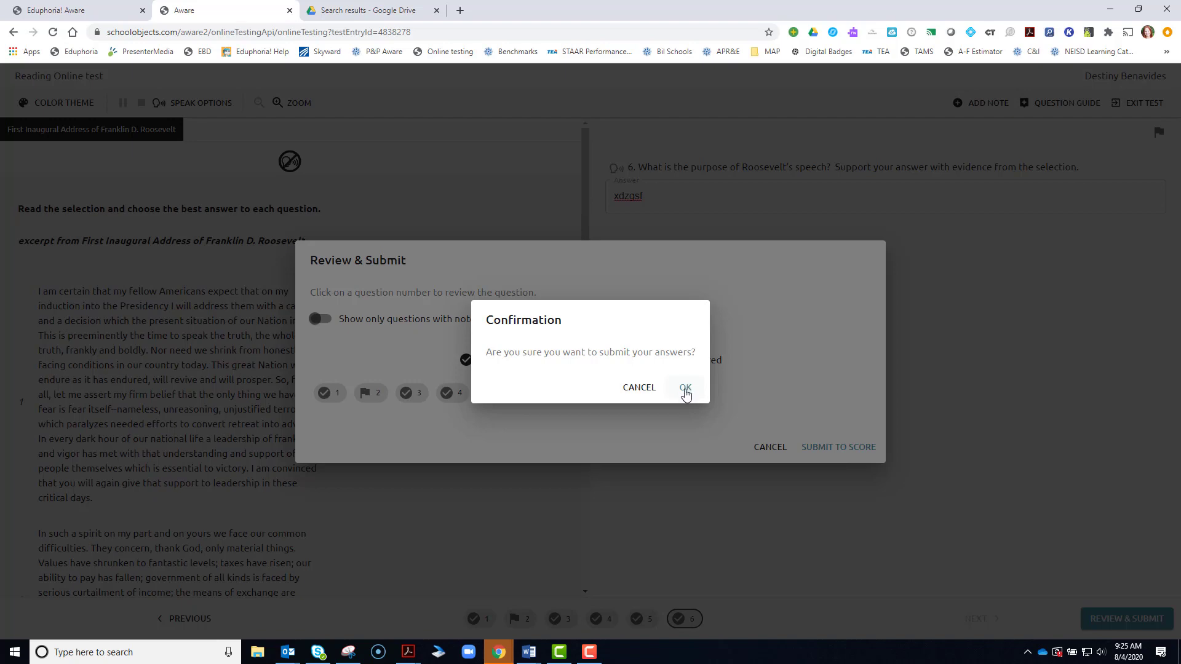
left_click(685, 390)
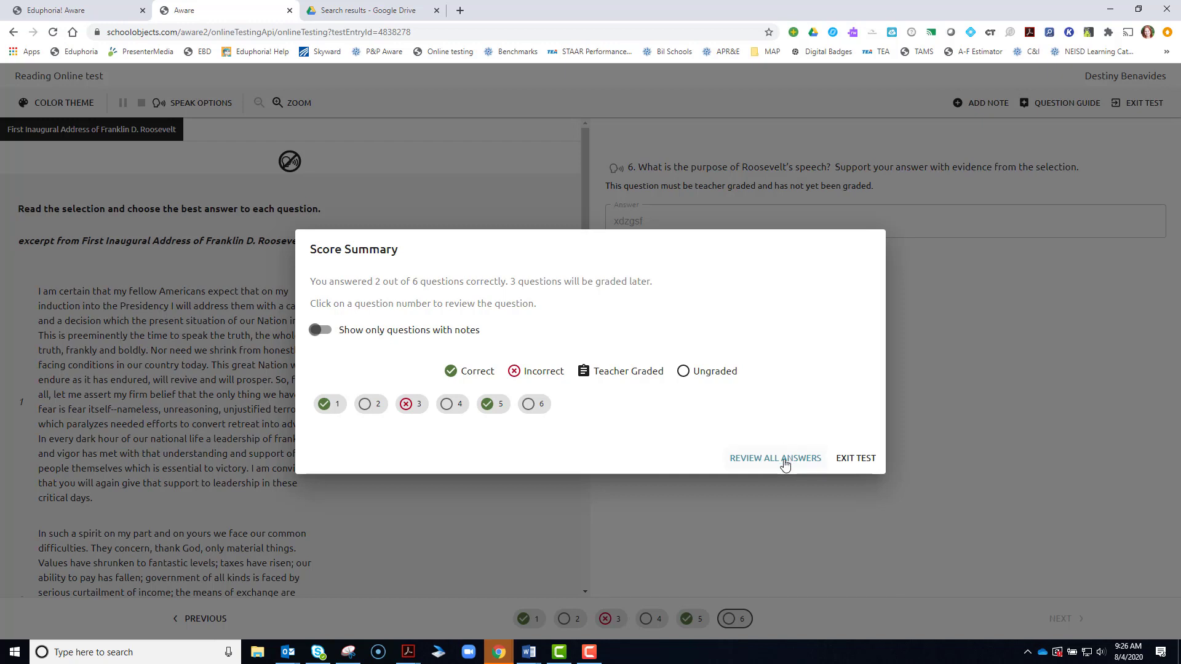
Open the answer review from the Score Summary to see question 3 marked incorrect.
left_click(411, 410)
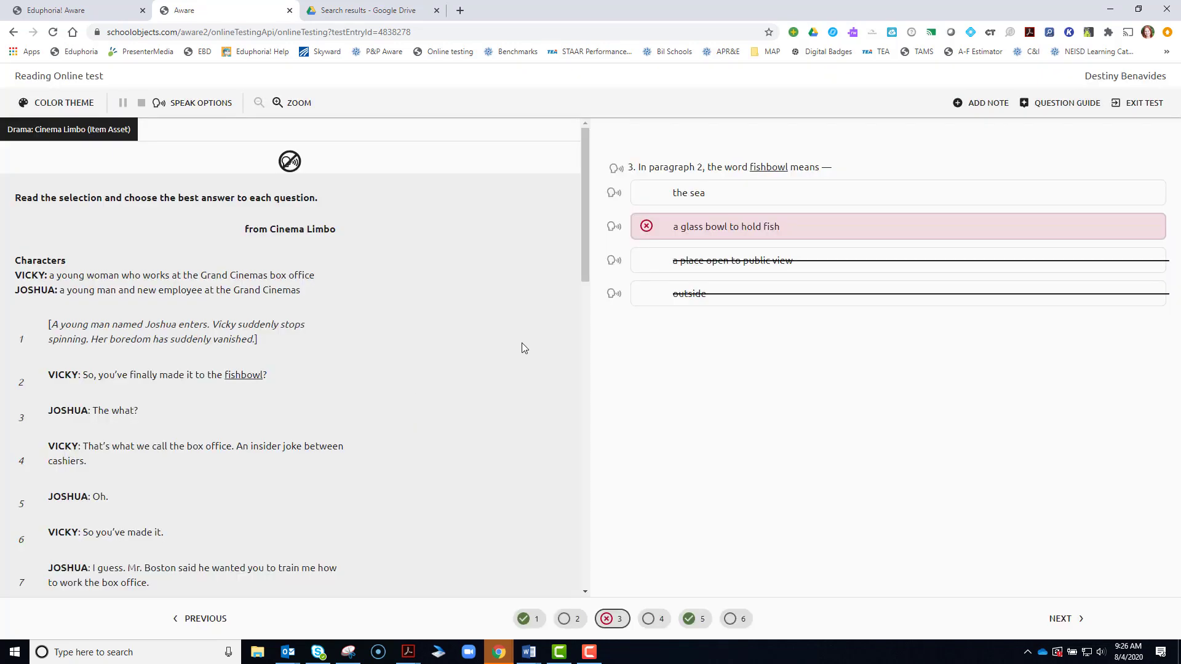